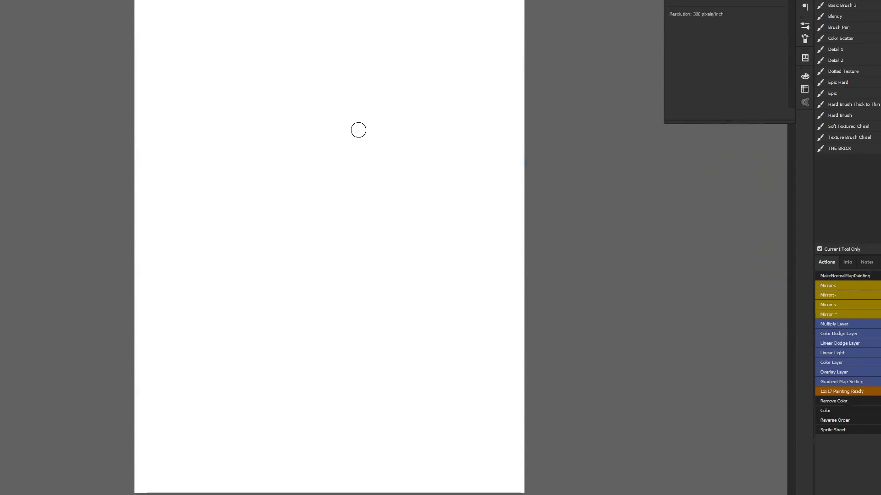
# Rough out the creature's rounded head, broad arched upper limbs and jagged mouth area across the top of the canvas in grey strokes.
pyautogui.moveTo(367, 31)
pyautogui.mouseDown()
pyautogui.moveTo(363, 140)
pyautogui.moveTo(406, 171)
pyautogui.mouseUp()
pyautogui.hotkey('ctrl', 'z')
pyautogui.moveTo(369, 21)
pyautogui.mouseDown()
pyautogui.moveTo(315, 30)
pyautogui.moveTo(315, 21)
pyautogui.moveTo(352, 18)
pyautogui.moveTo(297, 60)
pyautogui.moveTo(312, 81)
pyautogui.mouseUp()
pyautogui.moveTo(297, 35)
pyautogui.mouseDown()
pyautogui.moveTo(221, 84)
pyautogui.moveTo(180, 74)
pyautogui.moveTo(176, 80)
pyautogui.mouseUp()
pyautogui.moveTo(177, 2)
pyautogui.mouseDown()
pyautogui.moveTo(193, 132)
pyautogui.moveTo(153, 61)
pyautogui.moveTo(196, 120)
pyautogui.moveTo(224, 121)
pyautogui.moveTo(290, 86)
pyautogui.moveTo(307, 91)
pyautogui.moveTo(331, 58)
pyautogui.moveTo(350, 68)
pyautogui.moveTo(368, 27)
pyautogui.moveTo(361, 85)
pyautogui.moveTo(401, 83)
pyautogui.moveTo(393, 118)
pyautogui.moveTo(440, 106)
pyautogui.moveTo(465, 90)
pyautogui.moveTo(438, 1)
pyautogui.moveTo(450, 81)
pyautogui.moveTo(464, 2)
pyautogui.moveTo(475, 49)
pyautogui.moveTo(461, 120)
pyautogui.moveTo(415, 134)
pyautogui.mouseUp()
pyautogui.moveTo(368, 113)
pyautogui.mouseDown()
pyautogui.moveTo(340, 104)
pyautogui.moveTo(249, 111)
pyautogui.moveTo(229, 98)
pyautogui.moveTo(240, 94)
pyautogui.moveTo(277, 124)
pyautogui.moveTo(329, 117)
pyautogui.moveTo(291, 94)
pyautogui.moveTo(326, 139)
pyautogui.mouseUp()
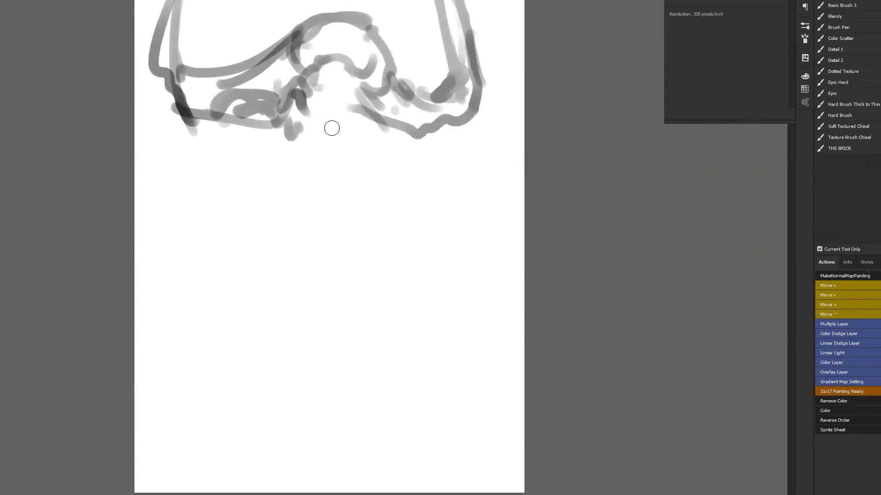
pyautogui.moveTo(328, 89)
pyautogui.mouseDown()
pyautogui.moveTo(309, 90)
pyautogui.moveTo(326, 107)
pyautogui.moveTo(322, 82)
pyautogui.moveTo(345, 100)
pyautogui.mouseUp()
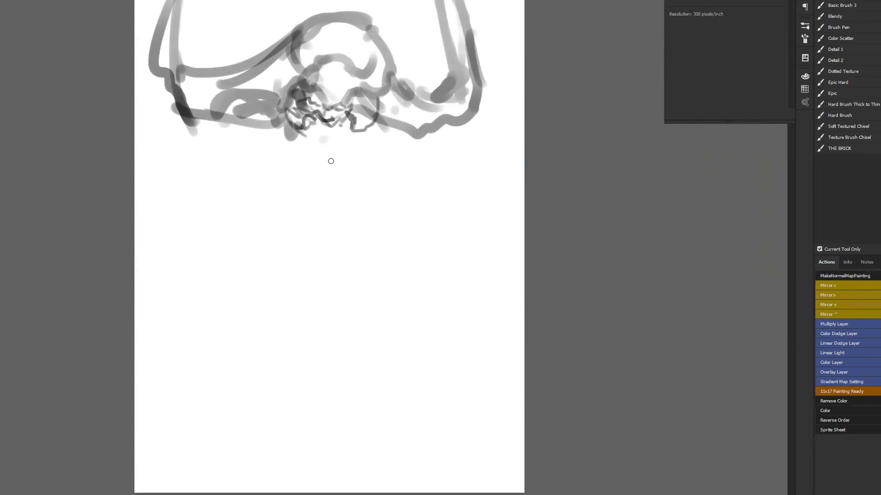
# Sketch the neck, slanted shoulder line and one outstretched arm with a hand, plus the first torso line below the head.
pyautogui.moveTo(307, 132); pyautogui.dragTo(289, 156)
pyautogui.moveTo(276, 158); pyautogui.dragTo(370, 186)
pyautogui.moveTo(347, 121); pyautogui.dragTo(336, 162)
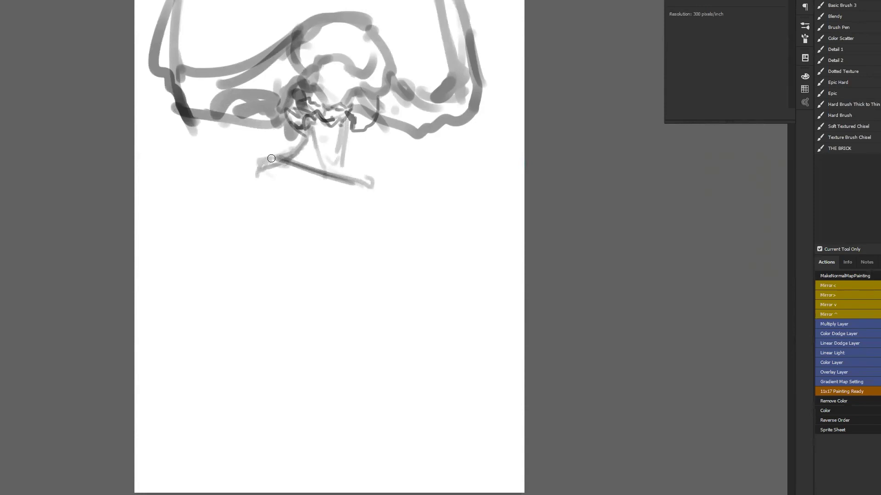
pyautogui.moveTo(252, 182)
pyautogui.mouseDown()
pyautogui.moveTo(205, 247)
pyautogui.moveTo(229, 225)
pyautogui.moveTo(232, 236)
pyautogui.mouseUp()
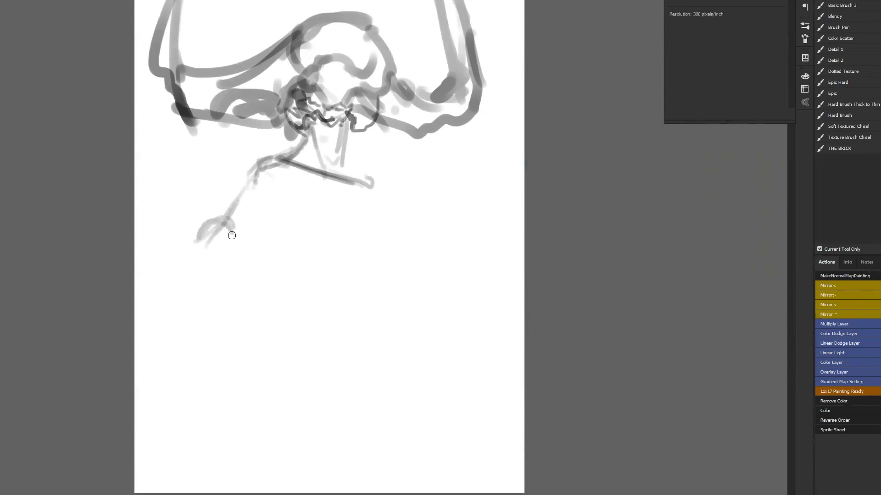
pyautogui.moveTo(276, 171); pyautogui.dragTo(306, 283)
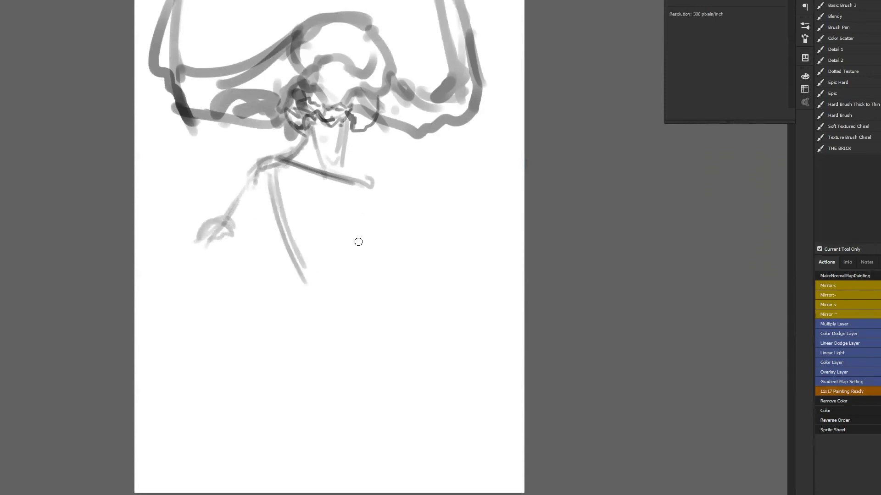
# Sketch the vertical contour lines of the hanging torso, with a short centre line under the neck.
pyautogui.moveTo(357, 188); pyautogui.dragTo(360, 260)
pyautogui.moveTo(352, 192); pyautogui.dragTo(356, 268)
pyautogui.moveTo(329, 151); pyautogui.dragTo(327, 223)
pyautogui.moveTo(332, 168); pyautogui.dragTo(332, 220)
pyautogui.moveTo(256, 192); pyautogui.dragTo(290, 300)
pyautogui.moveTo(367, 215); pyautogui.dragTo(366, 306)
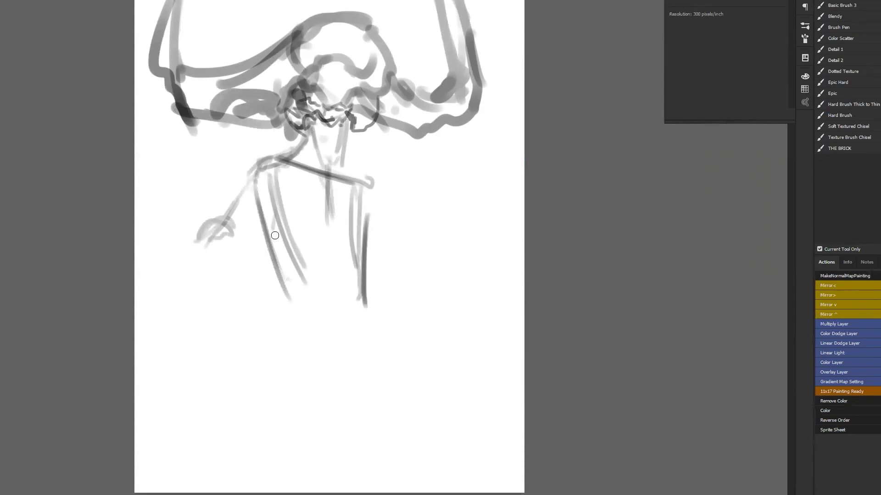
# Block in the chest with overlapping grey strokes, adding a cross line under it and a darker right side.
pyautogui.moveTo(307, 163)
pyautogui.mouseDown()
pyautogui.moveTo(272, 218)
pyautogui.moveTo(289, 245)
pyautogui.moveTo(262, 223)
pyautogui.moveTo(284, 249)
pyautogui.moveTo(353, 244)
pyautogui.mouseUp()
pyautogui.moveTo(286, 248); pyautogui.dragTo(365, 252)
pyautogui.moveTo(333, 163); pyautogui.dragTo(367, 234)
pyautogui.moveTo(349, 177); pyautogui.dragTo(376, 241)
pyautogui.moveTo(358, 202); pyautogui.dragTo(377, 236)
pyautogui.moveTo(357, 189)
pyautogui.mouseDown()
pyautogui.moveTo(379, 237)
pyautogui.moveTo(374, 229)
pyautogui.mouseUp()
pyautogui.moveTo(331, 158)
pyautogui.mouseDown()
pyautogui.moveTo(376, 192)
pyautogui.moveTo(374, 185)
pyautogui.moveTo(367, 227)
pyautogui.mouseUp()
# Sample a grey from the torso, adjust the brush size and fill the neck, chest and midriff with darker tone.
pyautogui.keyDown('alt'); pyautogui.click(346, 208); pyautogui.keyUp('alt')
pyautogui.moveTo(352, 192)
pyautogui.mouseDown()
pyautogui.moveTo(365, 242)
pyautogui.moveTo(369, 220)
pyautogui.moveTo(360, 249)
pyautogui.moveTo(367, 245)
pyautogui.moveTo(355, 204)
pyautogui.moveTo(331, 232)
pyautogui.moveTo(358, 216)
pyautogui.moveTo(328, 188)
pyautogui.moveTo(295, 202)
pyautogui.moveTo(322, 170)
pyautogui.moveTo(333, 132)
pyautogui.moveTo(338, 147)
pyautogui.moveTo(323, 156)
pyautogui.moveTo(343, 135)
pyautogui.moveTo(305, 140)
pyautogui.moveTo(330, 150)
pyautogui.moveTo(321, 142)
pyautogui.moveTo(347, 134)
pyautogui.moveTo(350, 163)
pyautogui.mouseUp()
pyautogui.press(']')
pyautogui.press(']')
pyautogui.press(']')
pyautogui.press(']')
pyautogui.press(']')
pyautogui.press('[')
pyautogui.press('[')
pyautogui.press('[')
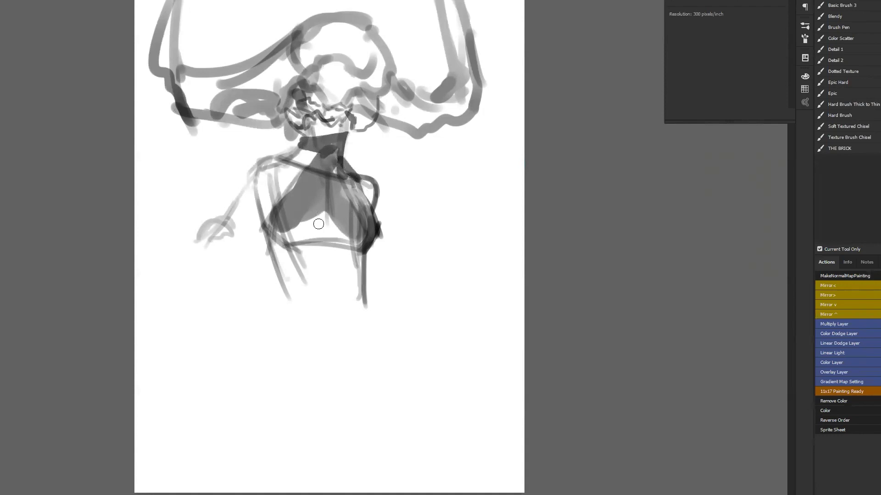
pyautogui.moveTo(278, 234)
pyautogui.mouseDown()
pyautogui.moveTo(342, 218)
pyautogui.moveTo(331, 213)
pyautogui.moveTo(278, 233)
pyautogui.moveTo(311, 233)
pyautogui.moveTo(316, 251)
pyautogui.moveTo(351, 273)
pyautogui.moveTo(358, 268)
pyautogui.moveTo(312, 255)
pyautogui.moveTo(285, 270)
pyautogui.moveTo(275, 239)
pyautogui.mouseUp()
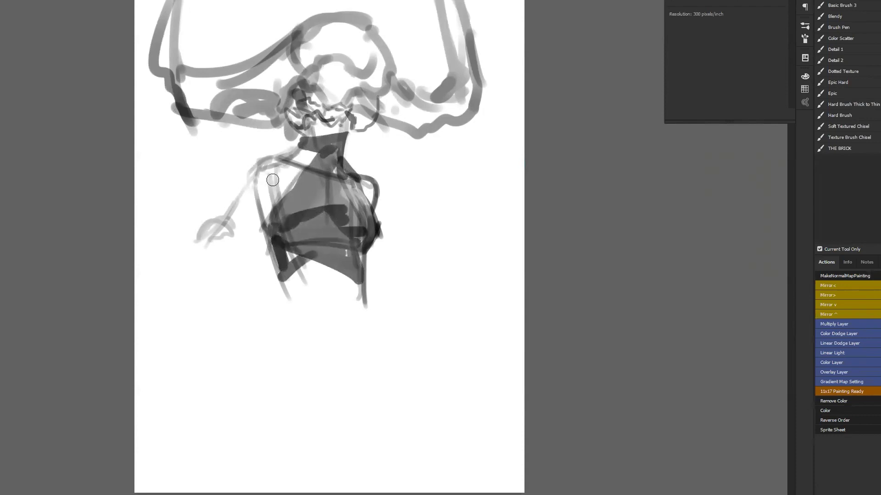
# Fill the left shoulder and upper arm with a light grey tone.
pyautogui.moveTo(260, 166)
pyautogui.mouseDown()
pyautogui.moveTo(242, 192)
pyautogui.moveTo(249, 173)
pyautogui.moveTo(260, 169)
pyautogui.moveTo(243, 186)
pyautogui.moveTo(282, 164)
pyautogui.moveTo(272, 171)
pyautogui.moveTo(278, 188)
pyautogui.moveTo(301, 151)
pyautogui.mouseUp()
pyautogui.keyDown('alt'); pyautogui.click(254, 177); pyautogui.keyUp('alt')
pyautogui.press('alt')
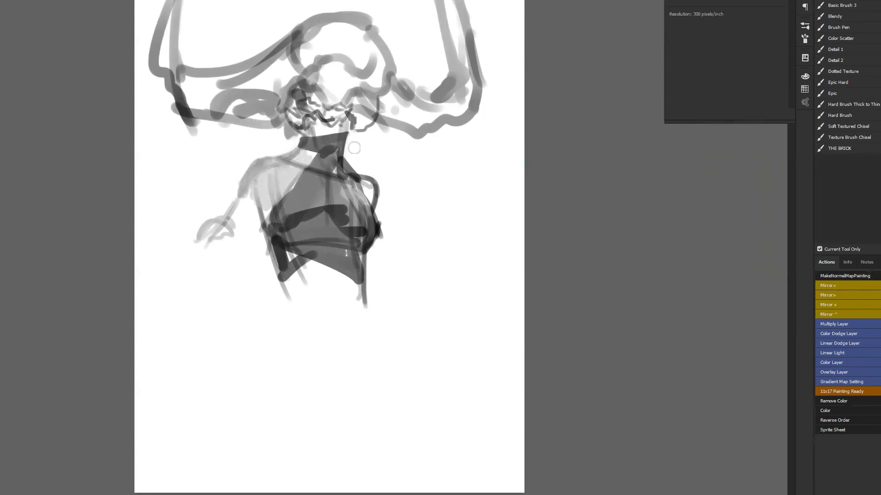
# Even out the chest into a solid dark mass, deepening its lower shadow and rounding its right side.
pyautogui.moveTo(284, 219); pyautogui.dragTo(362, 200)
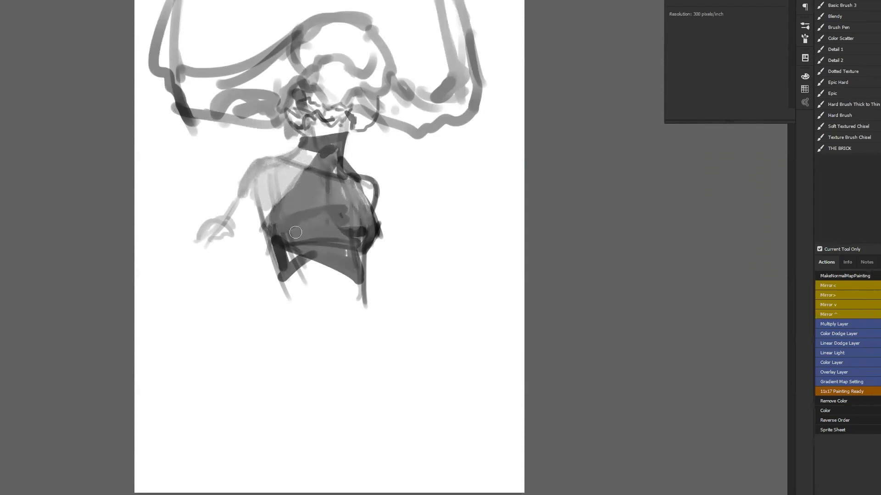
pyautogui.moveTo(267, 213)
pyautogui.mouseDown()
pyautogui.moveTo(281, 238)
pyautogui.moveTo(300, 245)
pyautogui.moveTo(282, 226)
pyautogui.moveTo(286, 208)
pyautogui.moveTo(336, 212)
pyautogui.moveTo(289, 212)
pyautogui.moveTo(320, 189)
pyautogui.moveTo(348, 196)
pyautogui.moveTo(356, 234)
pyautogui.moveTo(332, 251)
pyautogui.moveTo(293, 247)
pyautogui.moveTo(328, 252)
pyautogui.moveTo(301, 243)
pyautogui.moveTo(310, 235)
pyautogui.moveTo(365, 247)
pyautogui.moveTo(363, 202)
pyautogui.moveTo(367, 210)
pyautogui.moveTo(348, 203)
pyautogui.moveTo(351, 221)
pyautogui.moveTo(373, 234)
pyautogui.mouseUp()
pyautogui.press(']')
pyautogui.press(']')
pyautogui.press(']')
pyautogui.press('[')
pyautogui.press('[')
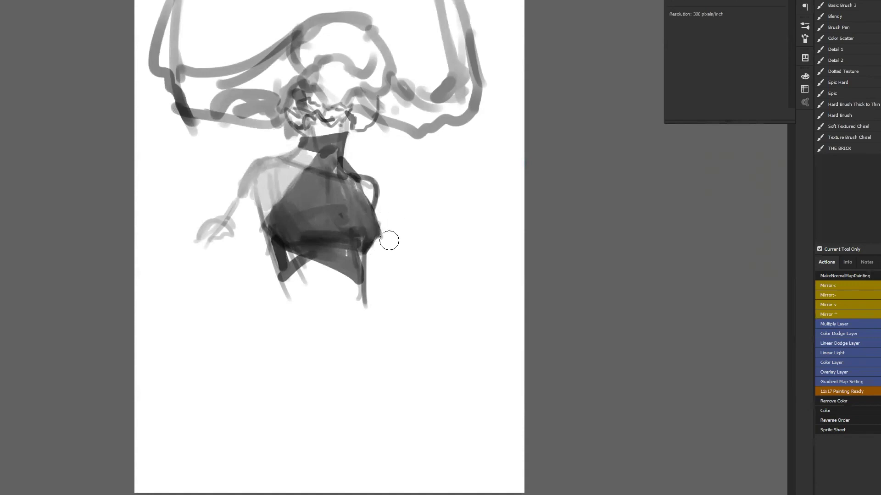
pyautogui.moveTo(374, 216); pyautogui.dragTo(368, 248)
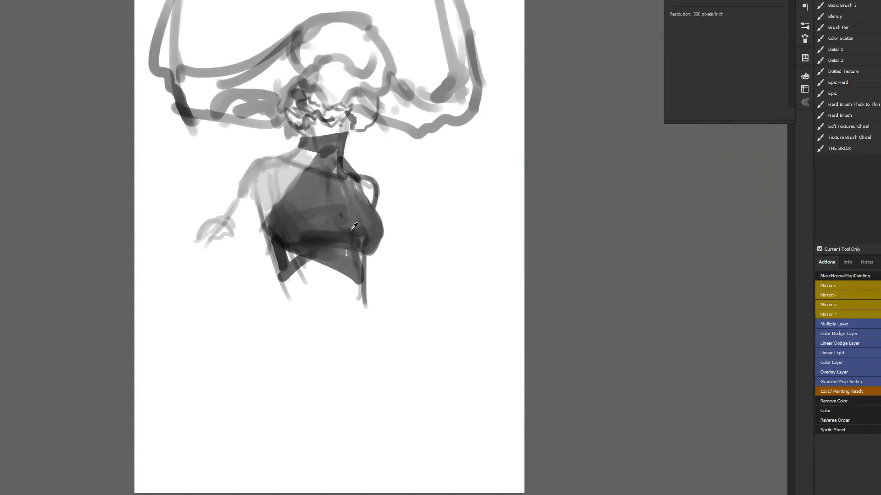
pyautogui.press(']')
pyautogui.moveTo(322, 201)
pyautogui.mouseDown()
pyautogui.moveTo(310, 202)
pyautogui.moveTo(324, 222)
pyautogui.moveTo(318, 206)
pyautogui.moveTo(336, 196)
pyautogui.moveTo(362, 222)
pyautogui.mouseUp()
# Sample tones from the figure and paint the abdomen down to a tapered dark waist with a clean left edge.
pyautogui.keyDown('alt'); pyautogui.click(278, 279); pyautogui.keyUp('alt')
pyautogui.keyDown('alt'); pyautogui.click(290, 294); pyautogui.keyUp('alt')
pyautogui.keyDown('alt'); pyautogui.click(278, 175); pyautogui.keyUp('alt')
pyautogui.press('[')
pyautogui.moveTo(307, 277)
pyautogui.mouseDown()
pyautogui.moveTo(331, 264)
pyautogui.moveTo(302, 294)
pyautogui.moveTo(298, 316)
pyautogui.moveTo(289, 306)
pyautogui.moveTo(301, 320)
pyautogui.mouseUp()
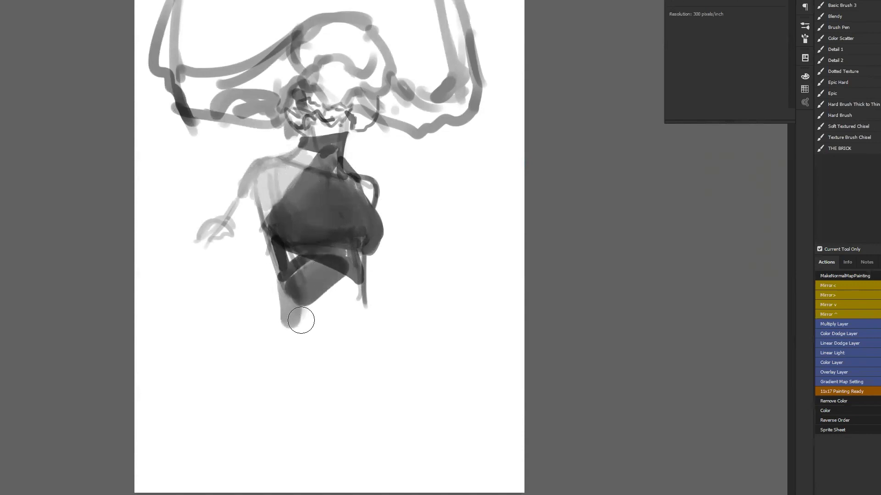
pyautogui.moveTo(268, 295)
pyautogui.mouseDown()
pyautogui.moveTo(264, 247)
pyautogui.moveTo(292, 309)
pyautogui.moveTo(256, 232)
pyautogui.moveTo(293, 299)
pyautogui.moveTo(255, 219)
pyautogui.moveTo(288, 286)
pyautogui.moveTo(269, 257)
pyautogui.moveTo(275, 230)
pyautogui.moveTo(304, 289)
pyautogui.moveTo(273, 227)
pyautogui.moveTo(303, 283)
pyautogui.moveTo(271, 216)
pyautogui.moveTo(316, 291)
pyautogui.moveTo(338, 284)
pyautogui.moveTo(329, 304)
pyautogui.mouseUp()
# Refine the light left shoulder with a smaller brush and fill the small right shoulder with grey.
pyautogui.press('[')
pyautogui.press('[')
pyautogui.moveTo(255, 172)
pyautogui.mouseDown()
pyautogui.moveTo(250, 202)
pyautogui.moveTo(258, 184)
pyautogui.moveTo(286, 179)
pyautogui.mouseUp()
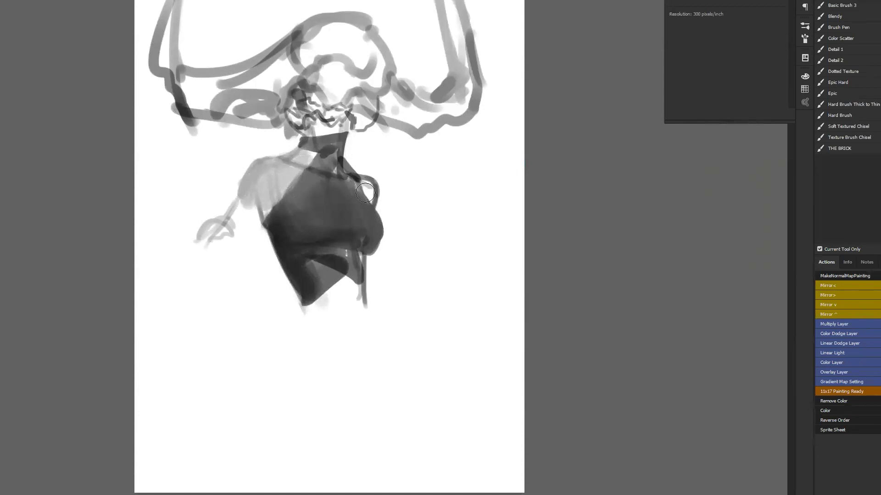
pyautogui.moveTo(367, 188); pyautogui.dragTo(373, 192)
# Paint dark shapes beside the neck and dark vertical accents on both sides of the head.
pyautogui.moveTo(297, 104)
pyautogui.mouseDown()
pyautogui.moveTo(260, 113)
pyautogui.moveTo(276, 145)
pyautogui.moveTo(298, 135)
pyautogui.mouseUp()
pyautogui.moveTo(352, 127)
pyautogui.mouseDown()
pyautogui.moveTo(351, 156)
pyautogui.moveTo(363, 168)
pyautogui.moveTo(377, 121)
pyautogui.moveTo(383, 141)
pyautogui.moveTo(403, 122)
pyautogui.mouseUp()
pyautogui.moveTo(272, 54)
pyautogui.mouseDown()
pyautogui.moveTo(302, 20)
pyautogui.moveTo(303, 42)
pyautogui.mouseUp()
pyautogui.moveTo(388, 24); pyautogui.dragTo(389, 71)
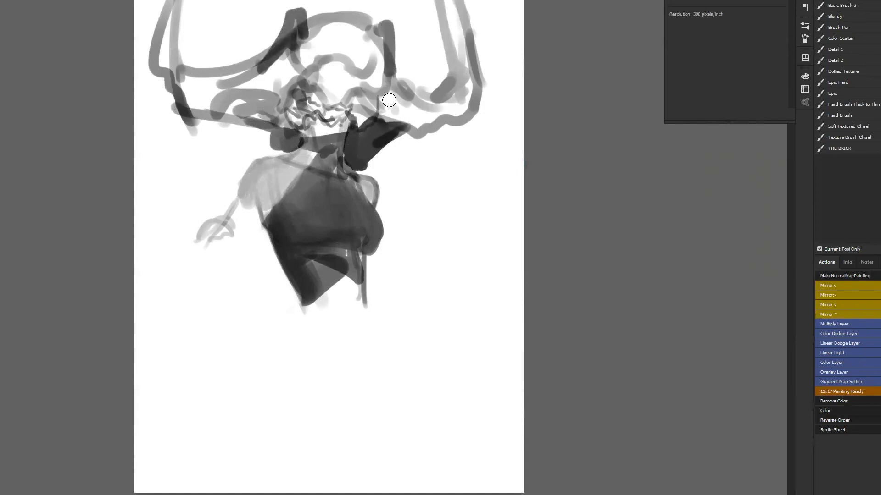
# Flip the canvas horizontally, paint dark hanging prongs under both upper limbs, and flip the canvas back.
pyautogui.hotkey('ctrl', 'shift', 'h')
pyautogui.moveTo(272, 70)
pyautogui.mouseDown()
pyautogui.moveTo(234, 101)
pyautogui.moveTo(243, 129)
pyautogui.moveTo(235, 127)
pyautogui.moveTo(232, 147)
pyautogui.moveTo(251, 110)
pyautogui.moveTo(248, 140)
pyautogui.mouseUp()
pyautogui.moveTo(406, 119)
pyautogui.mouseDown()
pyautogui.moveTo(395, 112)
pyautogui.moveTo(424, 140)
pyautogui.moveTo(416, 106)
pyautogui.mouseUp()
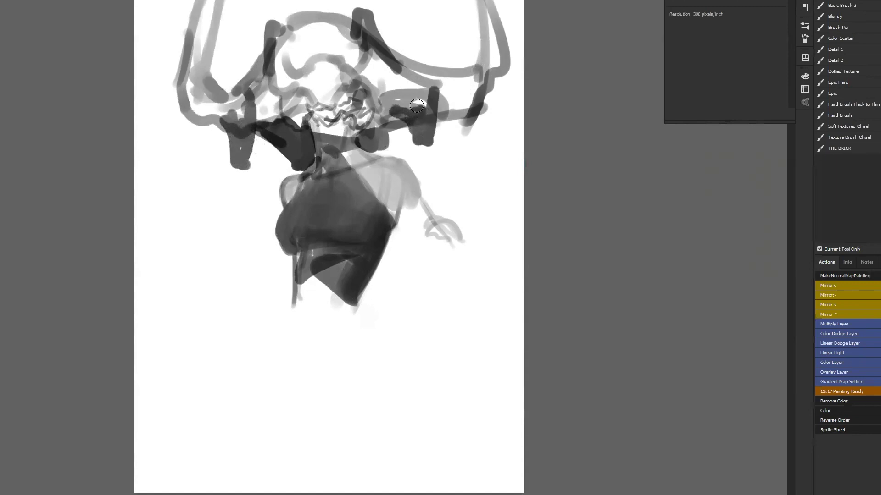
pyautogui.hotkey('ctrl', 'shift', 'h')
# Enlarge the brush, tone the mouth area and block in the long dark leg descending along the canvas's left edge.
pyautogui.press(']')
pyautogui.press(']')
pyautogui.press(']')
pyautogui.moveTo(305, 115)
pyautogui.mouseDown()
pyautogui.moveTo(334, 118)
pyautogui.moveTo(308, 117)
pyautogui.moveTo(322, 60)
pyautogui.mouseUp()
pyautogui.moveTo(198, 107)
pyautogui.mouseDown()
pyautogui.moveTo(158, 100)
pyautogui.moveTo(126, 289)
pyautogui.moveTo(154, 147)
pyautogui.mouseUp()
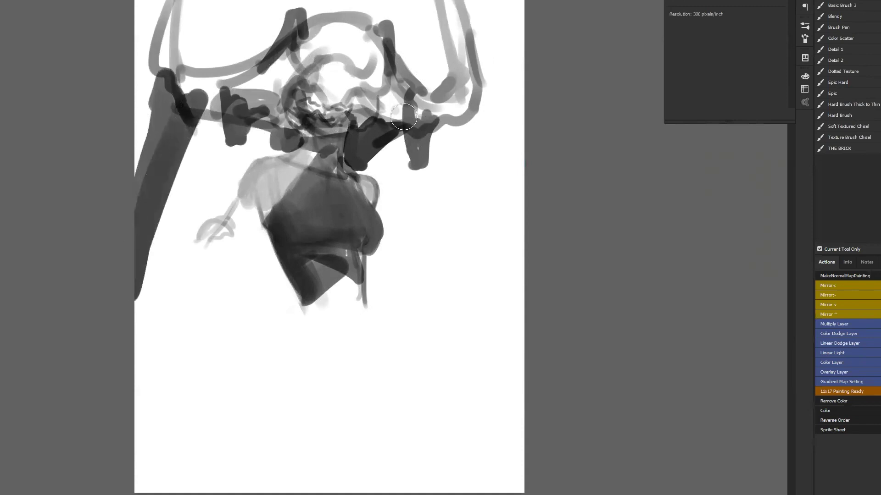
# Block in the long tapering dark leg down the canvas's right side and extend the light arm into a rounded end.
pyautogui.moveTo(451, 120)
pyautogui.mouseDown()
pyautogui.moveTo(460, 126)
pyautogui.moveTo(497, 296)
pyautogui.mouseUp()
pyautogui.moveTo(464, 115); pyautogui.dragTo(509, 267)
pyautogui.moveTo(517, 321); pyautogui.dragTo(521, 340)
pyautogui.moveTo(474, 170); pyautogui.dragTo(521, 419)
pyautogui.keyDown('alt'); pyautogui.click(475, 170); pyautogui.keyUp('alt')
pyautogui.moveTo(456, 121)
pyautogui.mouseDown()
pyautogui.moveTo(470, 184)
pyautogui.moveTo(457, 188)
pyautogui.moveTo(509, 408)
pyautogui.moveTo(502, 319)
pyautogui.mouseUp()
pyautogui.moveTo(432, 191); pyautogui.dragTo(516, 431)
pyautogui.moveTo(454, 213); pyautogui.dragTo(503, 448)
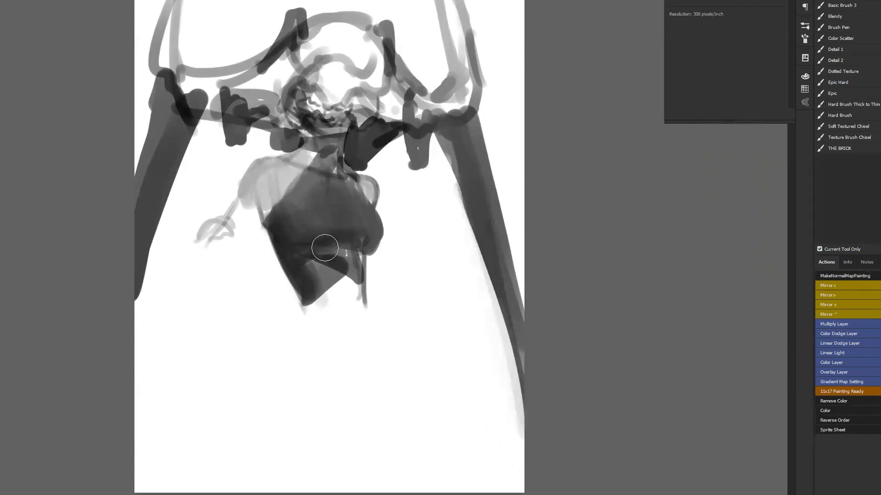
pyautogui.moveTo(260, 189)
pyautogui.mouseDown()
pyautogui.moveTo(210, 222)
pyautogui.moveTo(226, 241)
pyautogui.moveTo(235, 227)
pyautogui.moveTo(207, 261)
pyautogui.moveTo(204, 279)
pyautogui.moveTo(216, 288)
pyautogui.mouseUp()
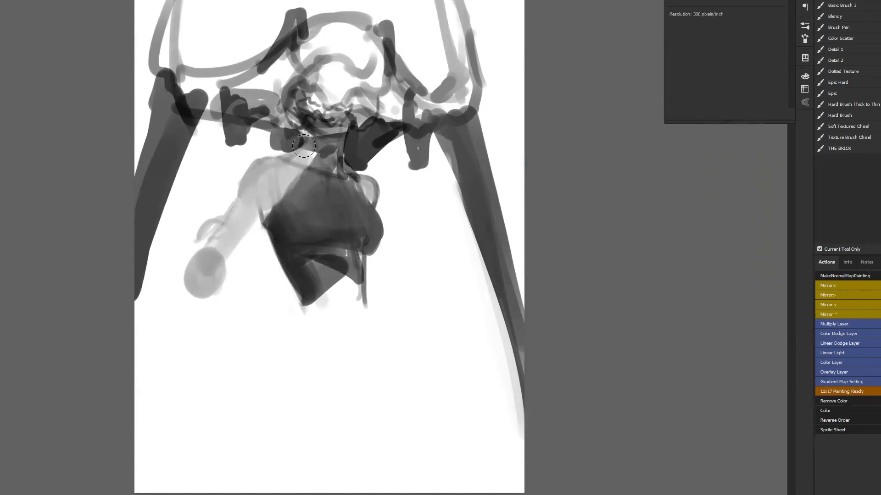
# Fill the head, body span and upper limb joints with layered grey tones.
pyautogui.moveTo(339, 137)
pyautogui.mouseDown()
pyautogui.moveTo(321, 110)
pyautogui.moveTo(333, 122)
pyautogui.moveTo(363, 108)
pyautogui.moveTo(330, 94)
pyautogui.moveTo(361, 94)
pyautogui.moveTo(360, 43)
pyautogui.moveTo(321, 69)
pyautogui.moveTo(330, 32)
pyautogui.moveTo(327, 83)
pyautogui.mouseUp()
pyautogui.moveTo(276, 63)
pyautogui.mouseDown()
pyautogui.moveTo(294, 43)
pyautogui.moveTo(215, 78)
pyautogui.moveTo(257, 97)
pyautogui.moveTo(298, 73)
pyautogui.moveTo(415, 112)
pyautogui.moveTo(392, 115)
pyautogui.moveTo(430, 107)
pyautogui.moveTo(463, 119)
pyautogui.moveTo(475, 84)
pyautogui.moveTo(470, 51)
pyautogui.moveTo(428, 99)
pyautogui.mouseUp()
pyautogui.moveTo(456, 18); pyautogui.dragTo(435, 73)
pyautogui.moveTo(186, 74)
pyautogui.mouseDown()
pyautogui.moveTo(177, 25)
pyautogui.moveTo(151, 87)
pyautogui.moveTo(149, 142)
pyautogui.moveTo(159, 125)
pyautogui.mouseUp()
pyautogui.moveTo(252, 108)
pyautogui.mouseDown()
pyautogui.moveTo(285, 121)
pyautogui.moveTo(267, 119)
pyautogui.moveTo(282, 108)
pyautogui.moveTo(254, 127)
pyautogui.moveTo(294, 99)
pyautogui.moveTo(271, 109)
pyautogui.moveTo(312, 95)
pyautogui.mouseUp()
# Reduce the brush size and paint dark shadows and details around the mouth, head underside and the form beside the neck.
pyautogui.press('[')
pyautogui.press('[')
pyautogui.press('[')
pyautogui.moveTo(365, 108)
pyautogui.mouseDown()
pyautogui.moveTo(390, 105)
pyautogui.moveTo(410, 120)
pyautogui.moveTo(403, 122)
pyautogui.moveTo(409, 167)
pyautogui.mouseUp()
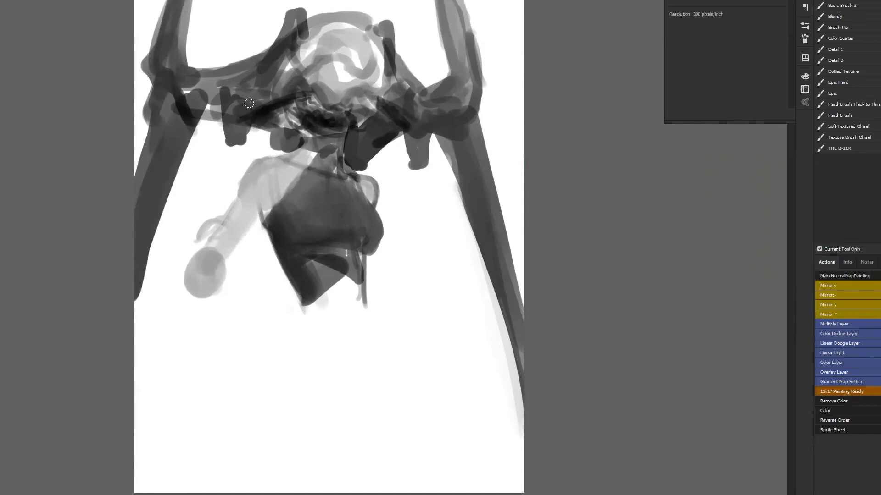
pyautogui.moveTo(233, 124)
pyautogui.mouseDown()
pyautogui.moveTo(317, 90)
pyautogui.moveTo(286, 95)
pyautogui.moveTo(305, 94)
pyautogui.moveTo(299, 76)
pyautogui.moveTo(299, 93)
pyautogui.moveTo(320, 67)
pyautogui.moveTo(336, 59)
pyautogui.moveTo(354, 68)
pyautogui.moveTo(364, 54)
pyautogui.moveTo(346, 60)
pyautogui.moveTo(369, 54)
pyautogui.moveTo(306, 27)
pyautogui.moveTo(286, 31)
pyautogui.moveTo(283, 45)
pyautogui.moveTo(292, 34)
pyautogui.moveTo(296, 45)
pyautogui.moveTo(282, 55)
pyautogui.moveTo(303, 44)
pyautogui.moveTo(286, 46)
pyautogui.moveTo(243, 79)
pyautogui.moveTo(325, 53)
pyautogui.moveTo(367, 55)
pyautogui.moveTo(369, 30)
pyautogui.moveTo(372, 68)
pyautogui.moveTo(350, 129)
pyautogui.moveTo(315, 104)
pyautogui.moveTo(315, 127)
pyautogui.moveTo(312, 115)
pyautogui.moveTo(320, 122)
pyautogui.moveTo(301, 112)
pyautogui.moveTo(286, 128)
pyautogui.moveTo(269, 114)
pyautogui.moveTo(294, 127)
pyautogui.moveTo(273, 115)
pyautogui.moveTo(303, 138)
pyautogui.moveTo(275, 134)
pyautogui.moveTo(296, 143)
pyautogui.moveTo(265, 123)
pyautogui.mouseUp()
pyautogui.press('[')
pyautogui.press('[')
pyautogui.press('[')
pyautogui.press('[')
pyautogui.press('[')
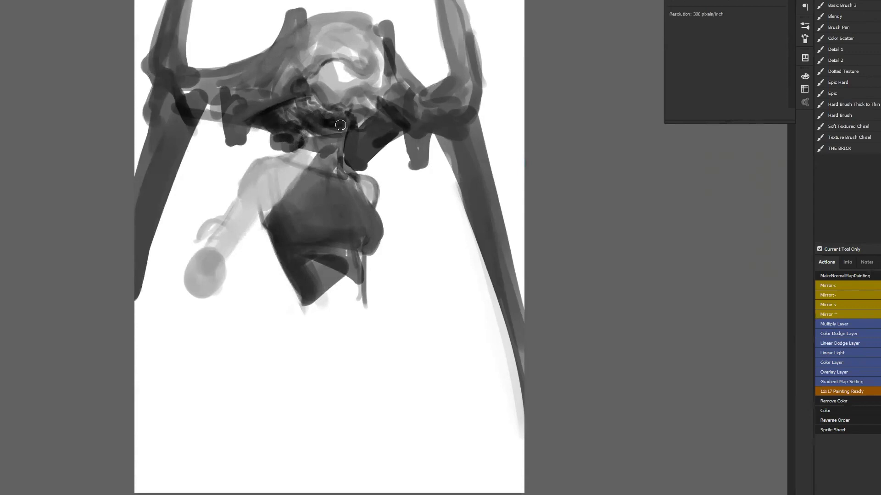
pyautogui.moveTo(392, 124)
pyautogui.mouseDown()
pyautogui.moveTo(366, 142)
pyautogui.moveTo(348, 142)
pyautogui.moveTo(345, 155)
pyautogui.moveTo(350, 142)
pyautogui.moveTo(367, 156)
pyautogui.mouseUp()
# Flip the canvas, sketch the hanging figure's thin far arm and two legs with a foot, and flip the canvas back.
pyautogui.press('F2')
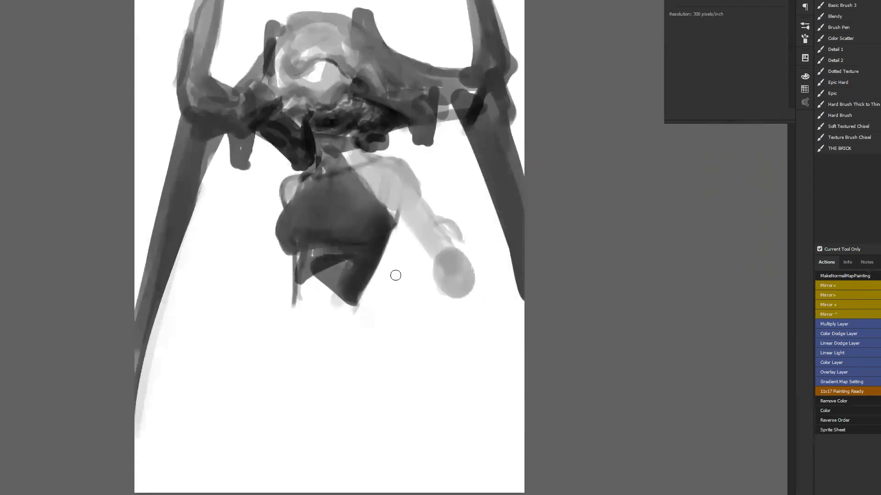
pyautogui.moveTo(286, 187)
pyautogui.mouseDown()
pyautogui.moveTo(283, 201)
pyautogui.moveTo(297, 185)
pyautogui.mouseUp()
pyautogui.moveTo(285, 249)
pyautogui.mouseDown()
pyautogui.moveTo(269, 369)
pyautogui.moveTo(285, 270)
pyautogui.moveTo(252, 331)
pyautogui.mouseUp()
pyautogui.moveTo(304, 259); pyautogui.dragTo(276, 386)
pyautogui.moveTo(287, 346); pyautogui.dragTo(263, 401)
pyautogui.moveTo(287, 345)
pyautogui.mouseDown()
pyautogui.moveTo(267, 385)
pyautogui.moveTo(271, 398)
pyautogui.moveTo(291, 415)
pyautogui.moveTo(274, 391)
pyautogui.moveTo(321, 419)
pyautogui.mouseUp()
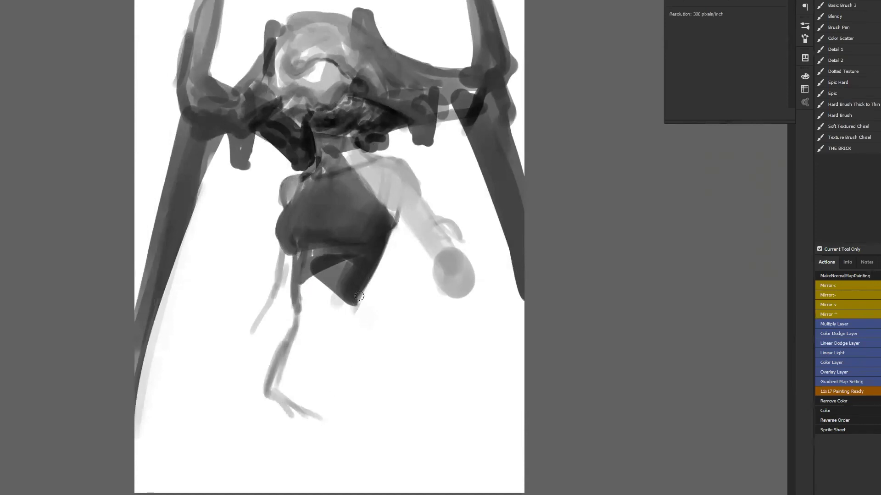
pyautogui.moveTo(361, 296); pyautogui.dragTo(388, 403)
pyautogui.moveTo(384, 362); pyautogui.dragTo(389, 414)
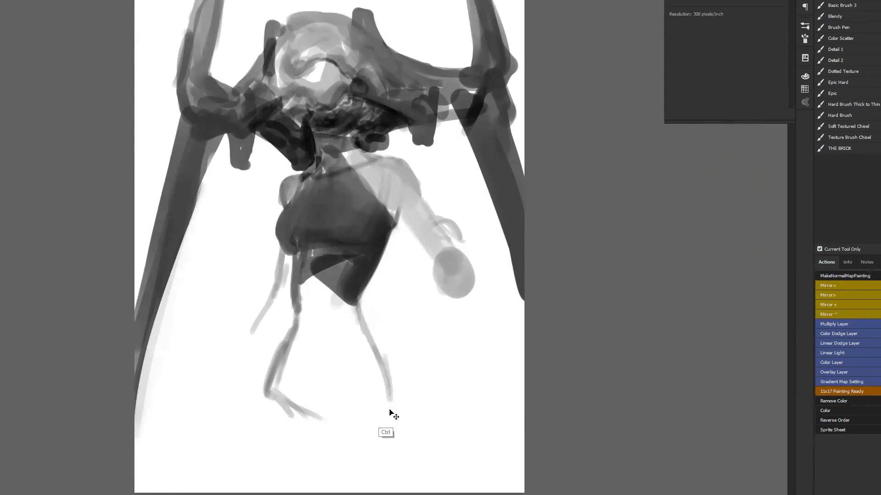
pyautogui.hotkey('ctrl', 'shift', 'h')
pyautogui.moveTo(271, 383)
pyautogui.mouseDown()
pyautogui.moveTo(272, 421)
pyautogui.moveTo(269, 404)
pyautogui.mouseUp()
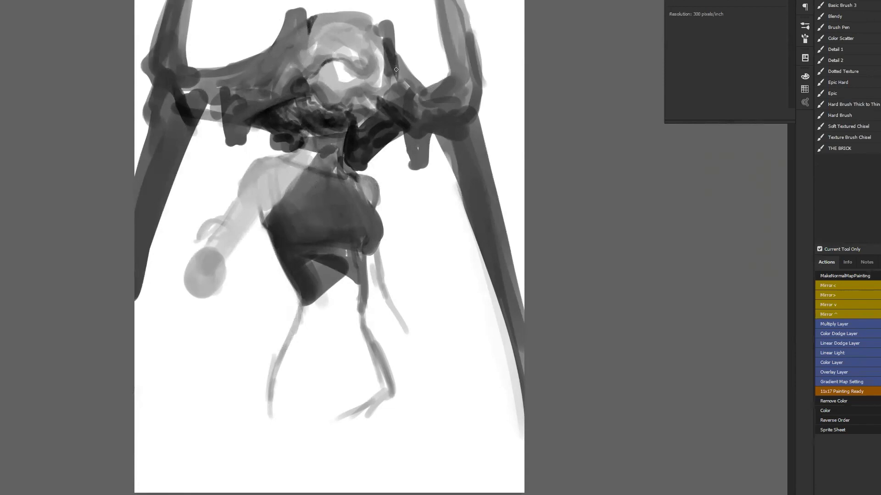
# Paint curved wrinkle lines over the creature's head and block in dark eye sockets on its face.
pyautogui.moveTo(396, 56); pyautogui.dragTo(397, 78)
pyautogui.moveTo(321, 61); pyautogui.dragTo(345, 41)
pyautogui.moveTo(327, 36); pyautogui.dragTo(338, 31)
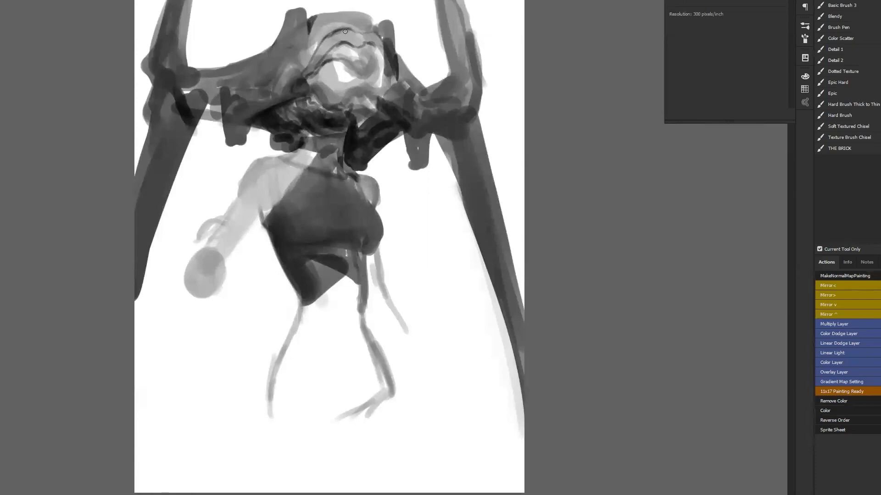
pyautogui.moveTo(321, 38)
pyautogui.mouseDown()
pyautogui.moveTo(355, 29)
pyautogui.moveTo(334, 25)
pyautogui.moveTo(316, 36)
pyautogui.moveTo(333, 20)
pyautogui.moveTo(324, 20)
pyautogui.moveTo(306, 62)
pyautogui.moveTo(339, 33)
pyautogui.moveTo(355, 38)
pyautogui.moveTo(351, 31)
pyautogui.moveTo(384, 47)
pyautogui.moveTo(340, 46)
pyautogui.moveTo(330, 55)
pyautogui.moveTo(377, 56)
pyautogui.moveTo(371, 83)
pyautogui.moveTo(350, 81)
pyautogui.moveTo(331, 65)
pyautogui.moveTo(317, 79)
pyautogui.moveTo(331, 77)
pyautogui.moveTo(324, 90)
pyautogui.moveTo(340, 90)
pyautogui.moveTo(379, 67)
pyautogui.moveTo(365, 93)
pyautogui.moveTo(338, 84)
pyautogui.moveTo(342, 100)
pyautogui.moveTo(357, 107)
pyautogui.moveTo(325, 95)
pyautogui.moveTo(352, 103)
pyautogui.moveTo(345, 116)
pyautogui.moveTo(330, 69)
pyautogui.moveTo(357, 96)
pyautogui.moveTo(346, 84)
pyautogui.moveTo(349, 92)
pyautogui.moveTo(360, 77)
pyautogui.moveTo(371, 99)
pyautogui.mouseUp()
pyautogui.hotkey('ctrl', 'alt', 'z')
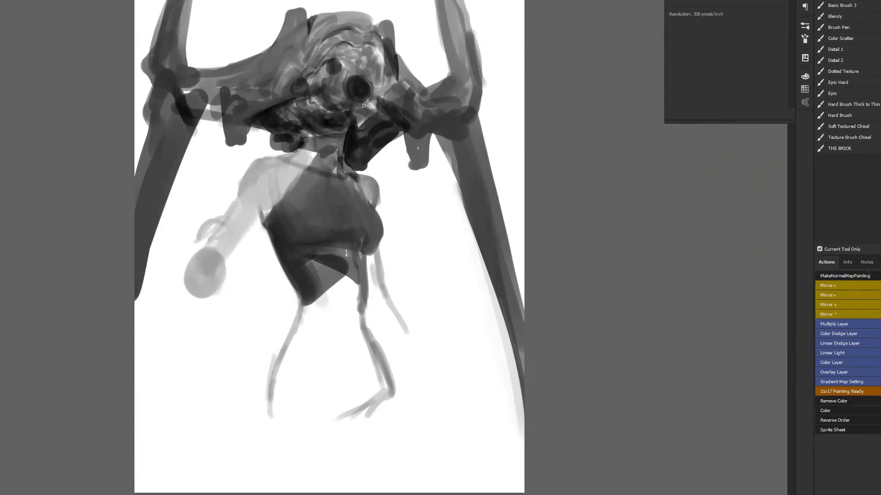
# Detail the creature's cluster of eyes, sampling nearby tones to add smaller dark eyes and a highlight in the largest one.
pyautogui.moveTo(334, 71); pyautogui.dragTo(338, 77)
pyautogui.press(']')
pyautogui.moveTo(384, 54)
pyautogui.mouseDown()
pyautogui.moveTo(389, 76)
pyautogui.moveTo(379, 43)
pyautogui.moveTo(387, 93)
pyautogui.moveTo(371, 56)
pyautogui.moveTo(384, 40)
pyautogui.moveTo(391, 78)
pyautogui.moveTo(386, 39)
pyautogui.moveTo(396, 75)
pyautogui.moveTo(384, 42)
pyautogui.moveTo(377, 50)
pyautogui.moveTo(376, 30)
pyautogui.moveTo(370, 19)
pyautogui.moveTo(383, 49)
pyautogui.moveTo(366, 20)
pyautogui.mouseUp()
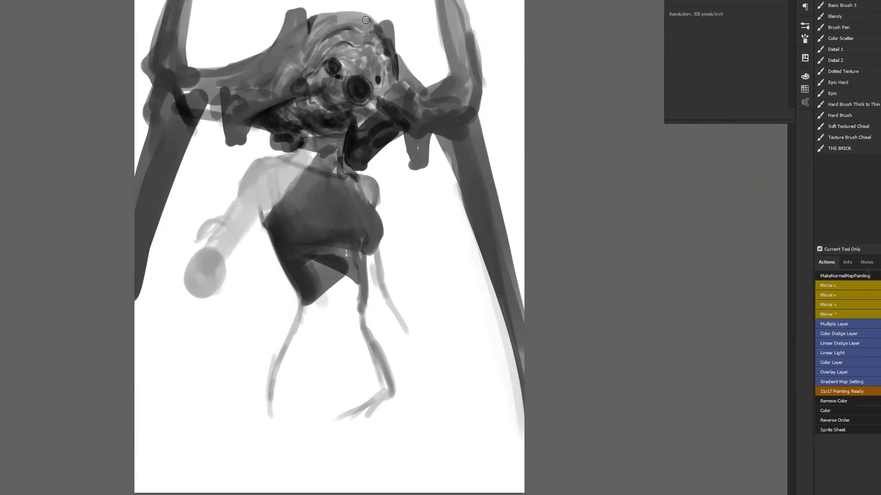
pyautogui.press('alt')
pyautogui.keyDown('alt'); pyautogui.click(383, 52); pyautogui.keyUp('alt')
pyautogui.moveTo(352, 90)
pyautogui.mouseDown()
pyautogui.moveTo(338, 111)
pyautogui.moveTo(324, 96)
pyautogui.mouseUp()
pyautogui.keyDown('alt'); pyautogui.click(361, 91); pyautogui.keyUp('alt')
pyautogui.keyDown('alt'); pyautogui.click(353, 60); pyautogui.keyUp('alt')
pyautogui.moveTo(325, 93); pyautogui.dragTo(329, 100)
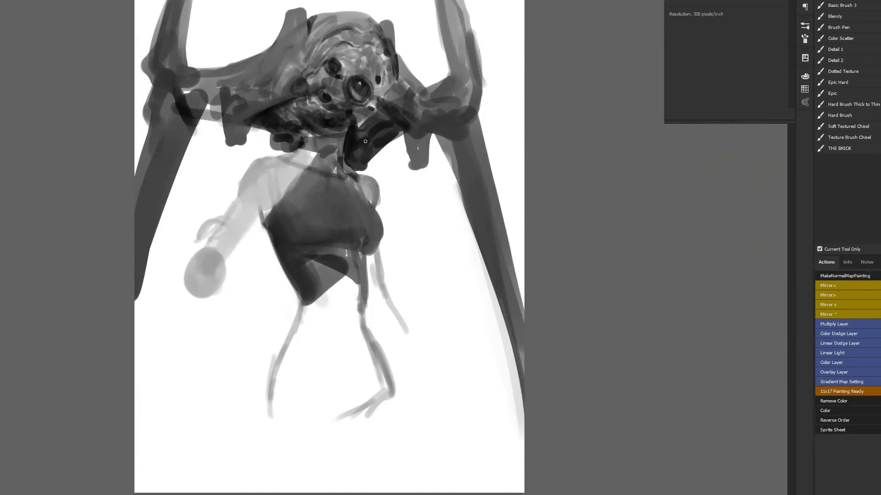
# Flip the canvas, paint ribbed ridges on the dark form beside the face, and flip the canvas back.
pyautogui.hotkey('ctrl', 'shift', 'h')
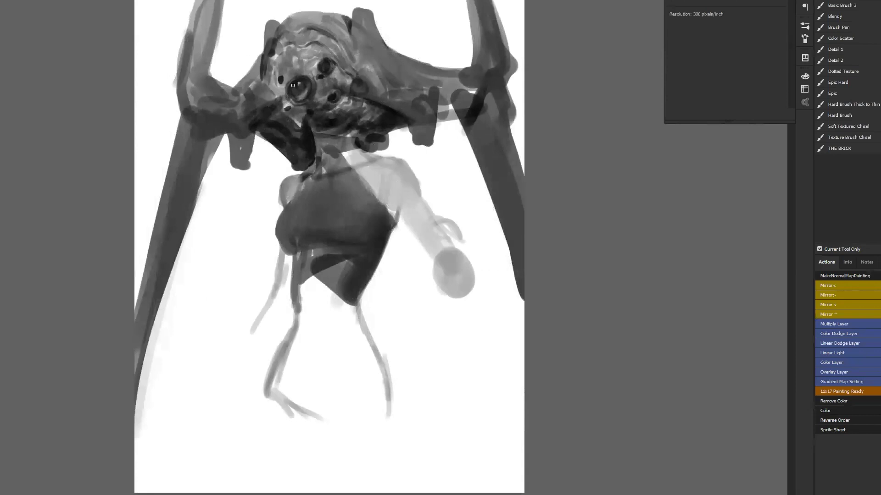
pyautogui.moveTo(288, 80)
pyautogui.mouseDown()
pyautogui.moveTo(292, 101)
pyautogui.moveTo(294, 81)
pyautogui.moveTo(297, 94)
pyautogui.moveTo(288, 102)
pyautogui.moveTo(290, 79)
pyautogui.moveTo(285, 95)
pyautogui.moveTo(277, 92)
pyautogui.moveTo(295, 77)
pyautogui.moveTo(270, 101)
pyautogui.mouseUp()
pyautogui.keyDown('alt'); pyautogui.click(272, 86); pyautogui.keyUp('alt')
pyautogui.moveTo(260, 125); pyautogui.dragTo(269, 131)
pyautogui.hotkey('ctrl', 'h')
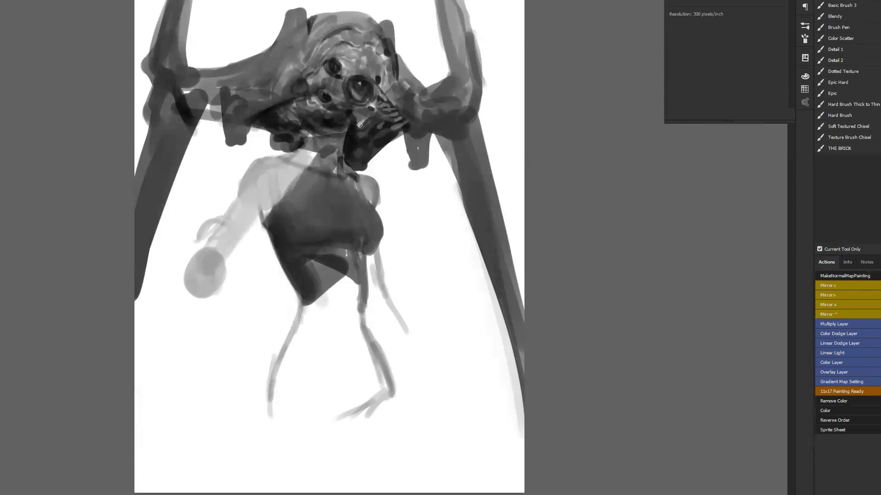
# Add small details below the largest eye and a light patch on top of the head, checking the painting in mirrored view.
pyautogui.moveTo(367, 122); pyautogui.dragTo(368, 114)
pyautogui.moveTo(360, 125); pyautogui.dragTo(342, 126)
pyautogui.keyDown('alt'); pyautogui.click(369, 119); pyautogui.keyUp('alt')
pyautogui.moveTo(322, 31)
pyautogui.mouseDown()
pyautogui.moveTo(314, 45)
pyautogui.moveTo(331, 26)
pyautogui.moveTo(343, 29)
pyautogui.mouseUp()
pyautogui.press('r')
pyautogui.hotkey('ctrl', 'shift', 'h')
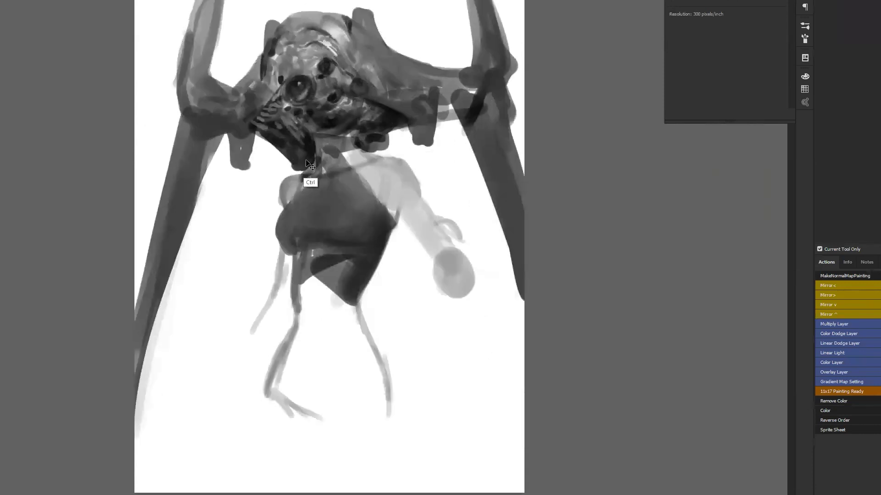
pyautogui.hotkey('ctrl', 'shift', 'h')
# Refine the inner curve of the right upper limb's joint with the Brush using a sampled tone.
pyautogui.press('b')
pyautogui.keyDown('alt'); pyautogui.click(428, 98); pyautogui.keyUp('alt')
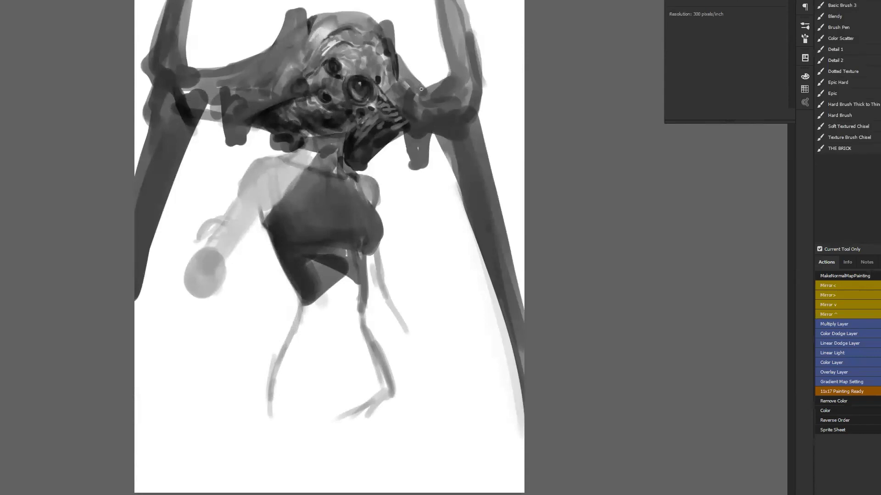
pyautogui.moveTo(446, 83)
pyautogui.mouseDown()
pyautogui.moveTo(443, 61)
pyautogui.moveTo(444, 79)
pyautogui.mouseUp()
pyautogui.moveTo(454, 69); pyautogui.dragTo(441, 80)
# Thicken the left upper limb, its joint and the long leg below it with a grey sampled from the joint.
pyautogui.keyDown('alt'); pyautogui.click(192, 72); pyautogui.keyUp('alt')
pyautogui.moveTo(186, 16)
pyautogui.mouseDown()
pyautogui.moveTo(188, 67)
pyautogui.moveTo(199, 72)
pyautogui.mouseUp()
pyautogui.moveTo(195, 4); pyautogui.dragTo(204, 82)
pyautogui.moveTo(198, 46)
pyautogui.mouseDown()
pyautogui.moveTo(206, 81)
pyautogui.moveTo(216, 84)
pyautogui.mouseUp()
pyautogui.moveTo(194, 22); pyautogui.dragTo(200, 50)
pyautogui.moveTo(198, 4)
pyautogui.mouseDown()
pyautogui.moveTo(197, 28)
pyautogui.moveTo(176, 64)
pyautogui.moveTo(202, 93)
pyautogui.moveTo(193, 89)
pyautogui.mouseUp()
pyautogui.moveTo(211, 105)
pyautogui.mouseDown()
pyautogui.moveTo(191, 140)
pyautogui.moveTo(216, 120)
pyautogui.moveTo(197, 152)
pyautogui.moveTo(187, 152)
pyautogui.mouseUp()
pyautogui.moveTo(206, 123); pyautogui.dragTo(183, 170)
pyautogui.moveTo(212, 126)
pyautogui.mouseDown()
pyautogui.moveTo(179, 181)
pyautogui.moveTo(138, 312)
pyautogui.moveTo(111, 349)
pyautogui.mouseUp()
# Clean up the hanging prong beneath the right joint and flip the canvas horizontally.
pyautogui.moveTo(445, 147)
pyautogui.mouseDown()
pyautogui.moveTo(453, 177)
pyautogui.moveTo(447, 142)
pyautogui.mouseUp()
pyautogui.moveTo(395, 126)
pyautogui.mouseDown()
pyautogui.moveTo(412, 159)
pyautogui.moveTo(414, 126)
pyautogui.moveTo(419, 146)
pyautogui.mouseUp()
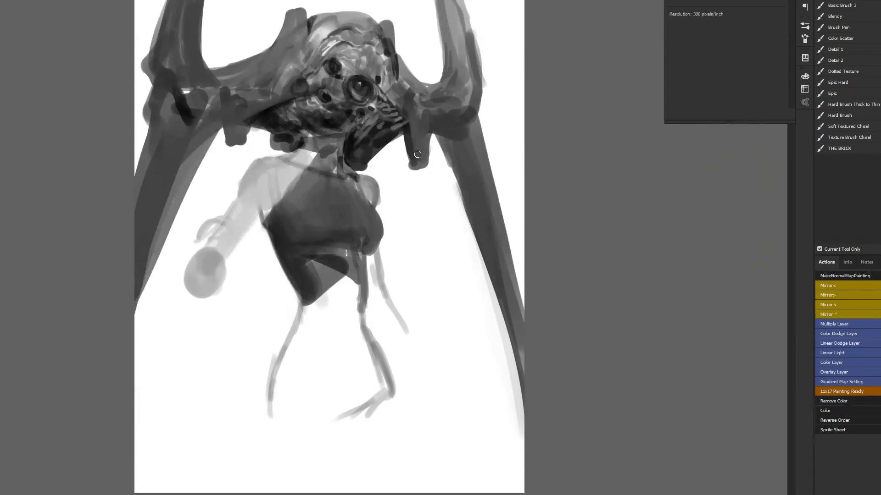
pyautogui.hotkey('ctrl', 'shift', 'h')
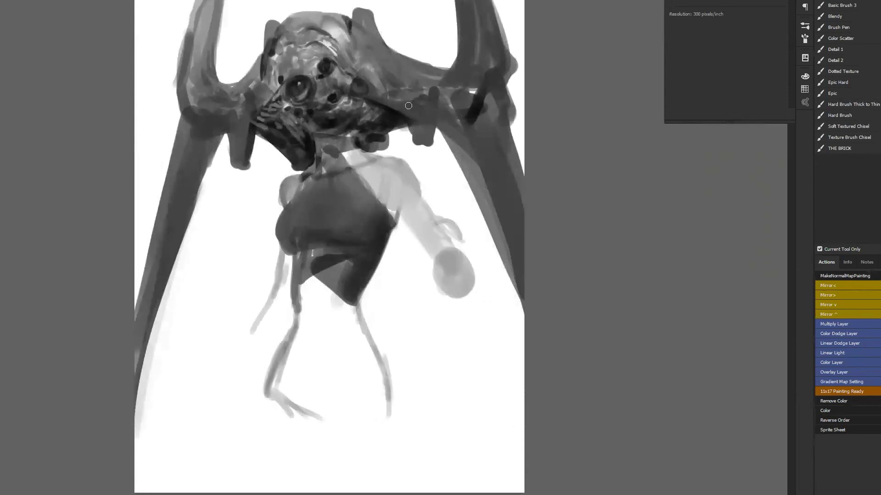
# Reshape and lengthen the hanging prong under the right joint, add dark line details to it, and check the painting mirrored.
pyautogui.moveTo(417, 138)
pyautogui.mouseDown()
pyautogui.moveTo(424, 150)
pyautogui.moveTo(433, 96)
pyautogui.moveTo(424, 142)
pyautogui.mouseUp()
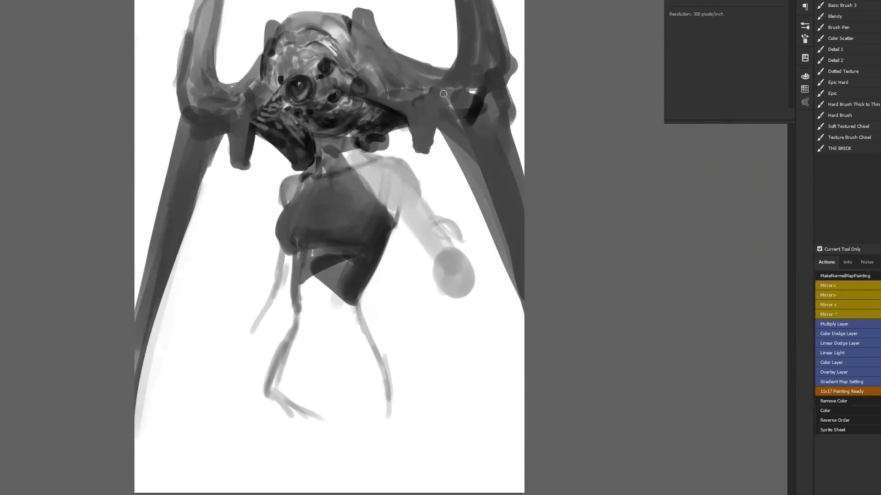
pyautogui.moveTo(441, 96); pyautogui.dragTo(435, 132)
pyautogui.hotkey('ctrl', 'shift', 'h')
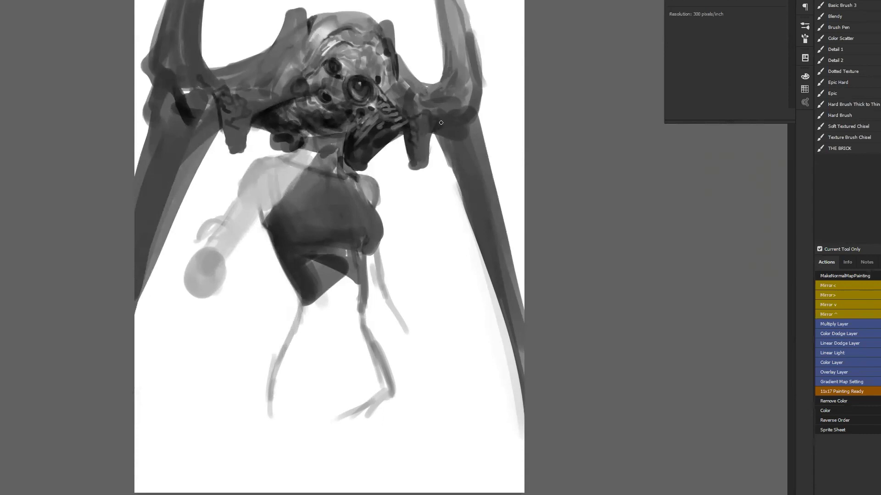
pyautogui.hotkey('ctrl', '-')
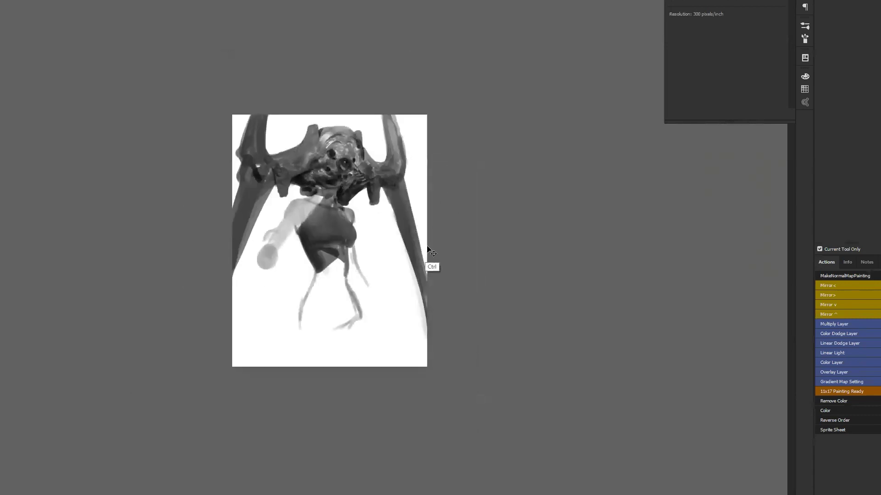
pyautogui.hotkey('ctrl', 'shift', 'h')
pyautogui.hotkey('ctrl', '+')
pyautogui.hotkey('ctrl', '+')
pyautogui.press('b')
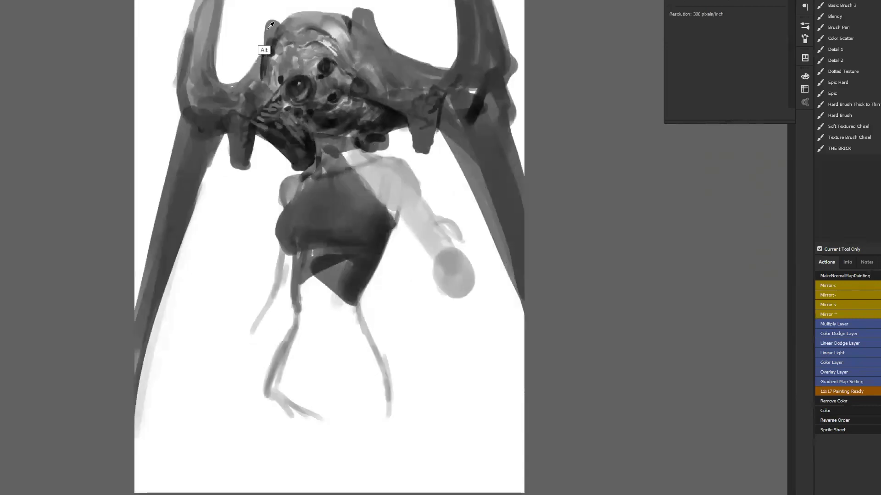
# Extend the upright horns on both sides of the head to the canvas's upper edge and thicken them in grey.
pyautogui.moveTo(260, 56); pyautogui.dragTo(282, 5)
pyautogui.moveTo(262, 41); pyautogui.dragTo(254, 83)
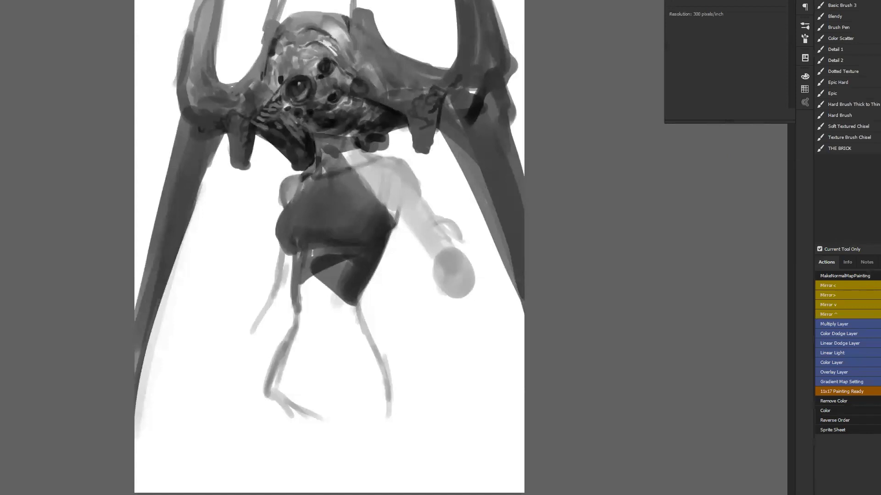
pyautogui.moveTo(365, 16)
pyautogui.mouseDown()
pyautogui.moveTo(373, 37)
pyautogui.moveTo(372, 2)
pyautogui.mouseUp()
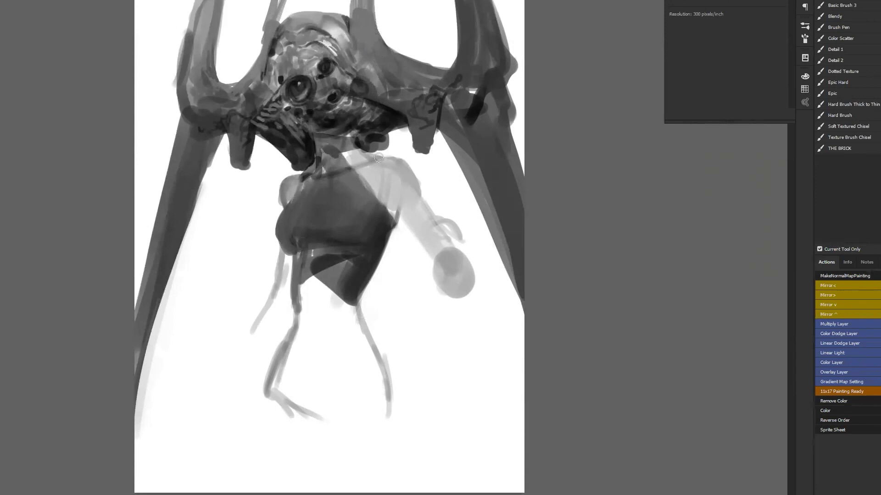
pyautogui.moveTo(262, 6); pyautogui.dragTo(255, 64)
pyautogui.moveTo(286, 2); pyautogui.dragTo(280, 21)
pyautogui.moveTo(290, 1); pyautogui.dragTo(284, 19)
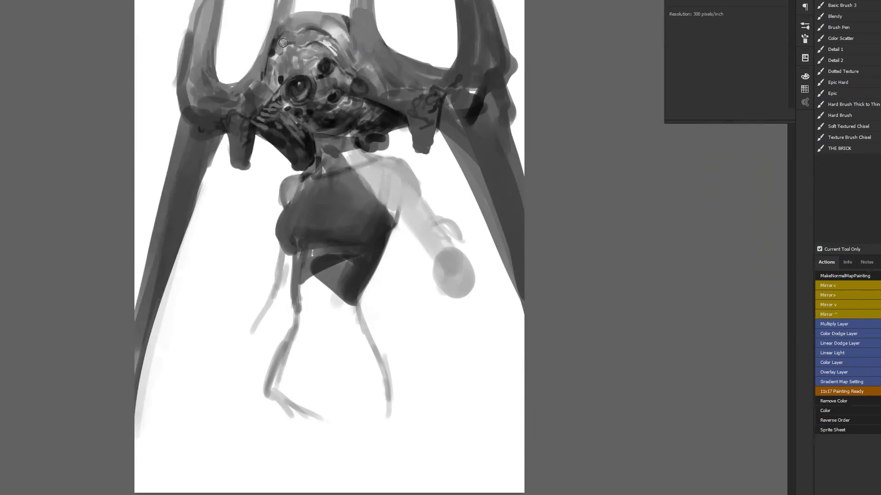
# In mirrored view, enlarge the dark form under the head and replace the pale arm's end with a dark forearm and fingers.
pyautogui.hotkey('ctrl', 'h')
pyautogui.moveTo(274, 140)
pyautogui.mouseDown()
pyautogui.moveTo(262, 149)
pyautogui.moveTo(279, 155)
pyautogui.moveTo(294, 143)
pyautogui.moveTo(265, 156)
pyautogui.mouseUp()
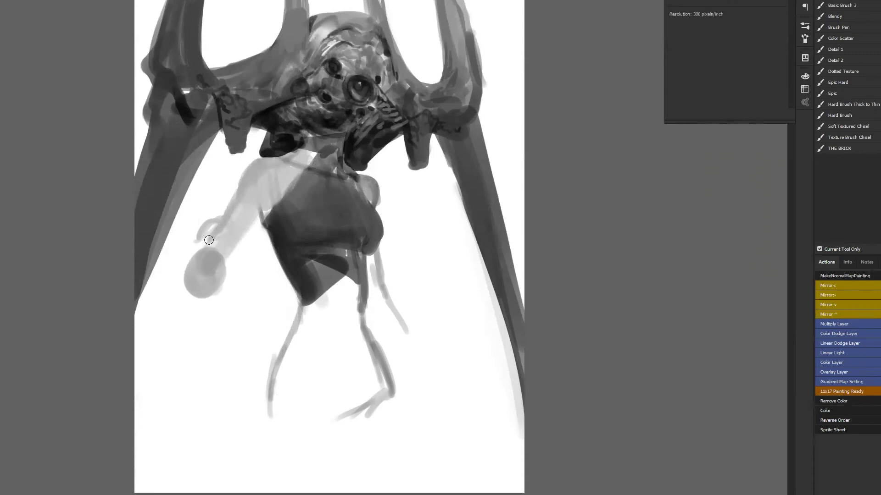
pyautogui.keyDown('alt'); pyautogui.click(212, 202); pyautogui.keyUp('alt')
pyautogui.moveTo(220, 210); pyautogui.dragTo(200, 240)
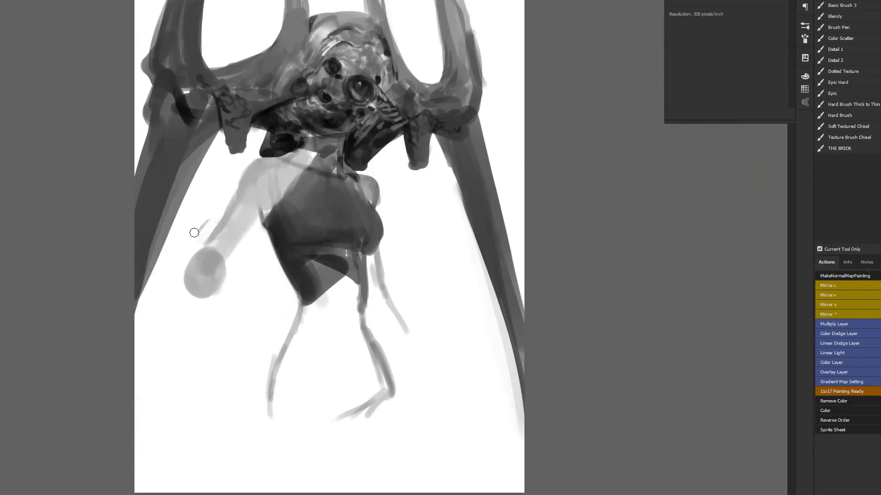
pyautogui.moveTo(196, 273)
pyautogui.mouseDown()
pyautogui.moveTo(229, 215)
pyautogui.moveTo(240, 232)
pyautogui.moveTo(234, 248)
pyautogui.moveTo(245, 232)
pyautogui.moveTo(223, 227)
pyautogui.moveTo(191, 285)
pyautogui.moveTo(222, 245)
pyautogui.moveTo(229, 317)
pyautogui.moveTo(220, 294)
pyautogui.moveTo(202, 321)
pyautogui.moveTo(207, 334)
pyautogui.mouseUp()
pyautogui.moveTo(216, 259)
pyautogui.mouseDown()
pyautogui.moveTo(236, 229)
pyautogui.moveTo(233, 215)
pyautogui.moveTo(227, 238)
pyautogui.moveTo(233, 204)
pyautogui.moveTo(246, 217)
pyautogui.mouseUp()
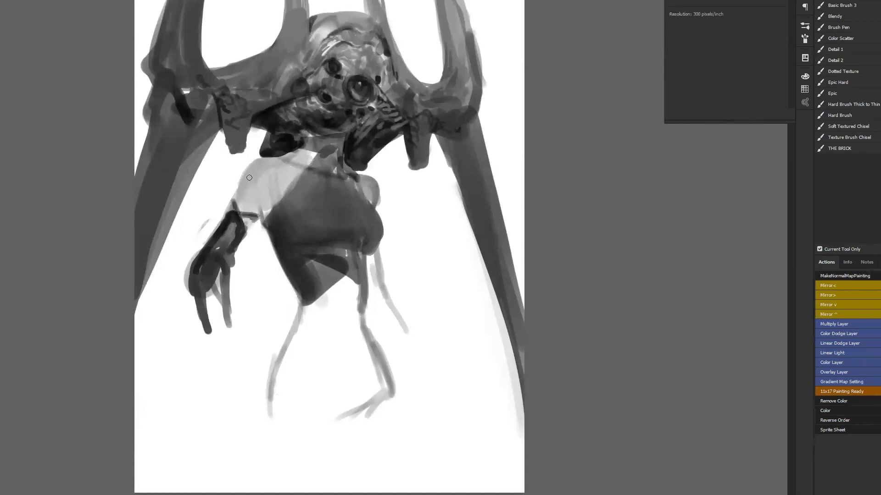
# Paint thin dark straps across the pale shoulder down to the torso and check the whole figure mirrored.
pyautogui.moveTo(278, 207); pyautogui.dragTo(310, 161)
pyautogui.moveTo(267, 225)
pyautogui.mouseDown()
pyautogui.moveTo(280, 248)
pyautogui.moveTo(272, 216)
pyautogui.moveTo(309, 166)
pyautogui.moveTo(309, 149)
pyautogui.moveTo(319, 154)
pyautogui.moveTo(294, 145)
pyautogui.moveTo(304, 172)
pyautogui.moveTo(284, 202)
pyautogui.mouseUp()
pyautogui.keyDown('alt'); pyautogui.click(338, 308); pyautogui.keyUp('alt')
pyautogui.keyDown('alt'); pyautogui.click(338, 308); pyautogui.keyUp('alt')
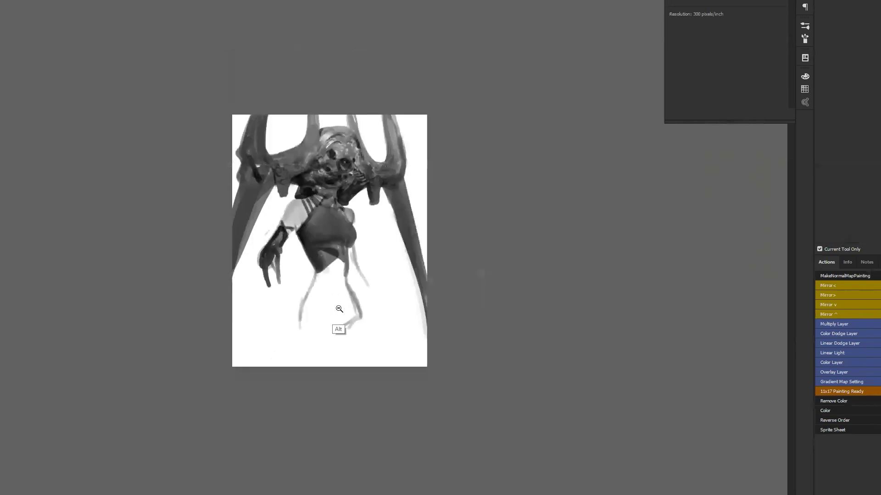
pyautogui.hotkey('ctrl', 'shift', 'h')
pyautogui.keyDown('ctrl'); pyautogui.click(335, 285); pyautogui.keyUp('ctrl')
pyautogui.keyDown('ctrl'); pyautogui.click(336, 286); pyautogui.keyUp('ctrl')
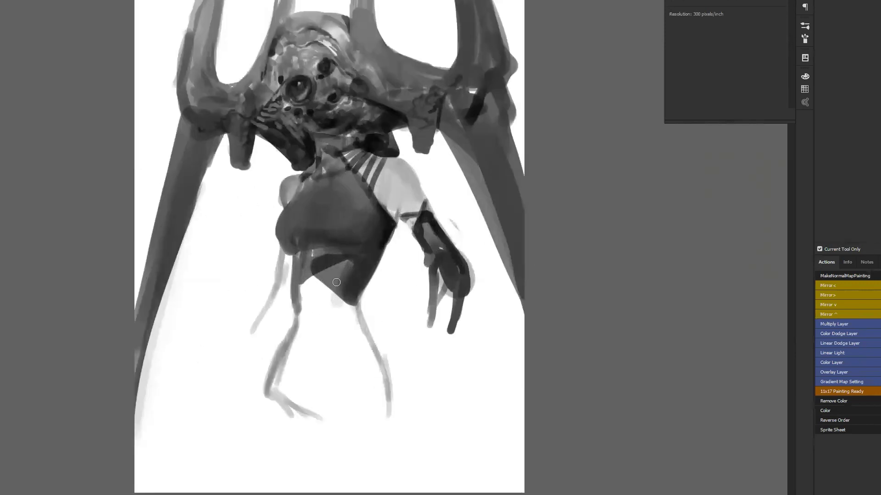
# Darken the lower torso in mirrored view and block in the figure's hips and thighs with dark grey shapes and contour lines.
pyautogui.moveTo(292, 256)
pyautogui.mouseDown()
pyautogui.moveTo(298, 280)
pyautogui.moveTo(290, 289)
pyautogui.moveTo(298, 255)
pyautogui.moveTo(305, 280)
pyautogui.moveTo(315, 258)
pyautogui.mouseUp()
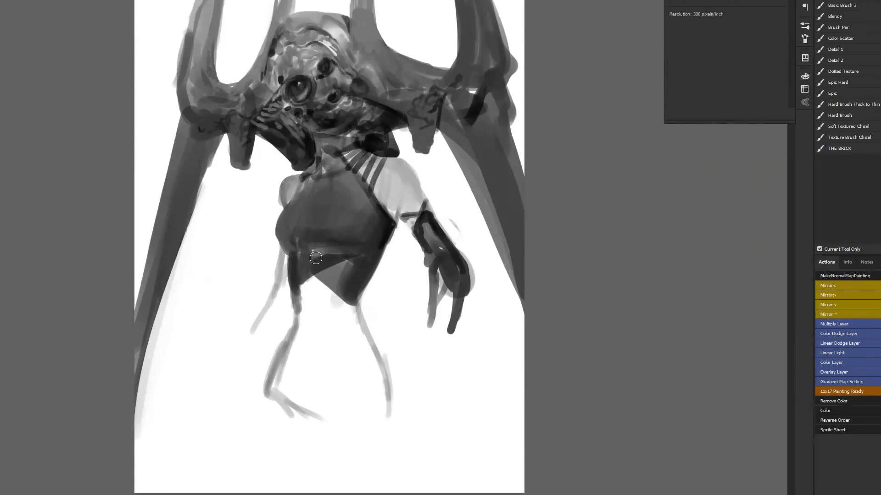
pyautogui.press('F2')
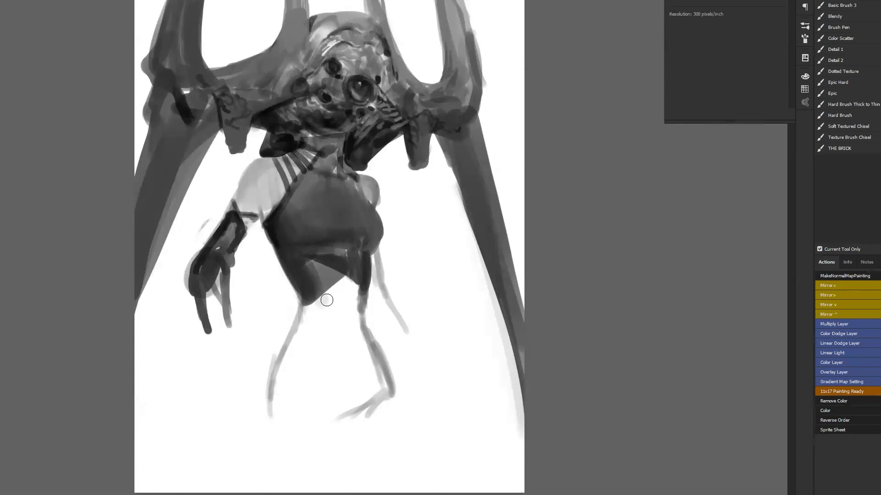
pyautogui.moveTo(322, 287)
pyautogui.mouseDown()
pyautogui.moveTo(339, 273)
pyautogui.moveTo(293, 323)
pyautogui.mouseUp()
pyautogui.moveTo(282, 359)
pyautogui.mouseDown()
pyautogui.moveTo(330, 387)
pyautogui.moveTo(346, 387)
pyautogui.moveTo(326, 379)
pyautogui.moveTo(381, 390)
pyautogui.moveTo(305, 391)
pyautogui.moveTo(282, 362)
pyautogui.moveTo(275, 395)
pyautogui.moveTo(281, 358)
pyautogui.moveTo(300, 410)
pyautogui.moveTo(310, 378)
pyautogui.moveTo(323, 394)
pyautogui.moveTo(367, 398)
pyautogui.moveTo(273, 428)
pyautogui.moveTo(305, 488)
pyautogui.moveTo(286, 431)
pyautogui.moveTo(321, 441)
pyautogui.moveTo(330, 482)
pyautogui.moveTo(391, 415)
pyautogui.moveTo(415, 429)
pyautogui.moveTo(382, 381)
pyautogui.moveTo(385, 418)
pyautogui.moveTo(477, 488)
pyautogui.moveTo(401, 429)
pyautogui.moveTo(343, 466)
pyautogui.moveTo(380, 443)
pyautogui.moveTo(429, 479)
pyautogui.mouseUp()
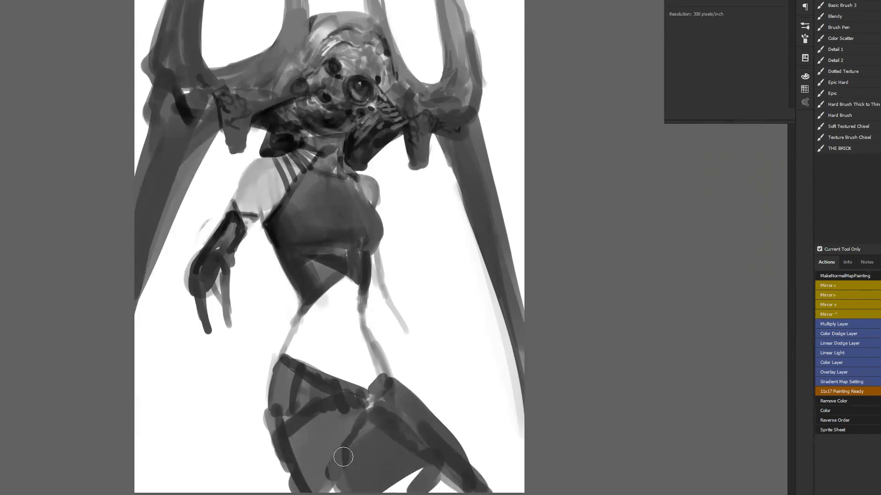
# Lengthen the dark forearm down to a wrist beside the hips and clean up its outer edge.
pyautogui.moveTo(207, 275)
pyautogui.mouseDown()
pyautogui.moveTo(216, 369)
pyautogui.moveTo(212, 274)
pyautogui.moveTo(221, 276)
pyautogui.moveTo(225, 393)
pyautogui.moveTo(223, 312)
pyautogui.moveTo(237, 398)
pyautogui.moveTo(224, 379)
pyautogui.moveTo(224, 400)
pyautogui.moveTo(221, 365)
pyautogui.moveTo(228, 439)
pyautogui.moveTo(241, 421)
pyautogui.moveTo(235, 388)
pyautogui.mouseUp()
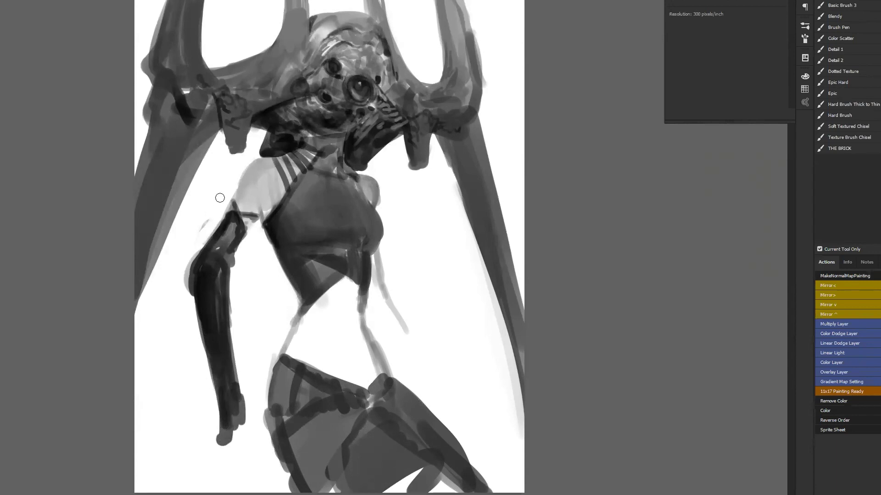
pyautogui.moveTo(189, 278); pyautogui.dragTo(187, 329)
pyautogui.moveTo(241, 407); pyautogui.dragTo(232, 436)
pyautogui.moveTo(262, 238)
pyautogui.mouseDown()
pyautogui.moveTo(265, 248)
pyautogui.moveTo(269, 241)
pyautogui.moveTo(257, 250)
pyautogui.moveTo(263, 233)
pyautogui.mouseUp()
pyautogui.hotkey('ctrl', 'alt', 'z')
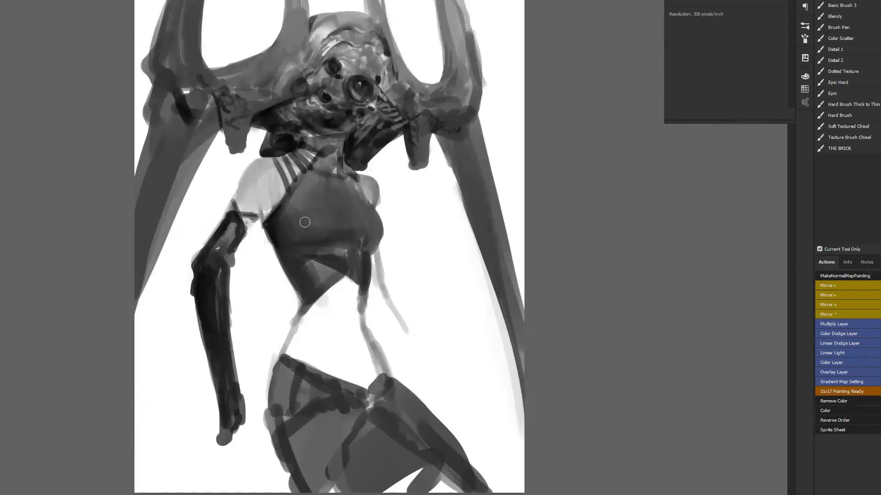
# Fill the dark sleeve around the elbow with sampled tones and trim its upper edge against the pale shoulder.
pyautogui.moveTo(222, 223); pyautogui.dragTo(224, 272)
pyautogui.moveTo(234, 237)
pyautogui.mouseDown()
pyautogui.moveTo(228, 281)
pyautogui.moveTo(233, 247)
pyautogui.moveTo(255, 222)
pyautogui.moveTo(230, 262)
pyautogui.moveTo(256, 219)
pyautogui.moveTo(228, 260)
pyautogui.moveTo(254, 227)
pyautogui.moveTo(234, 254)
pyautogui.moveTo(235, 230)
pyautogui.moveTo(248, 228)
pyautogui.moveTo(230, 254)
pyautogui.moveTo(241, 242)
pyautogui.moveTo(220, 232)
pyautogui.mouseUp()
pyautogui.keyDown('alt'); pyautogui.click(242, 237); pyautogui.keyUp('alt')
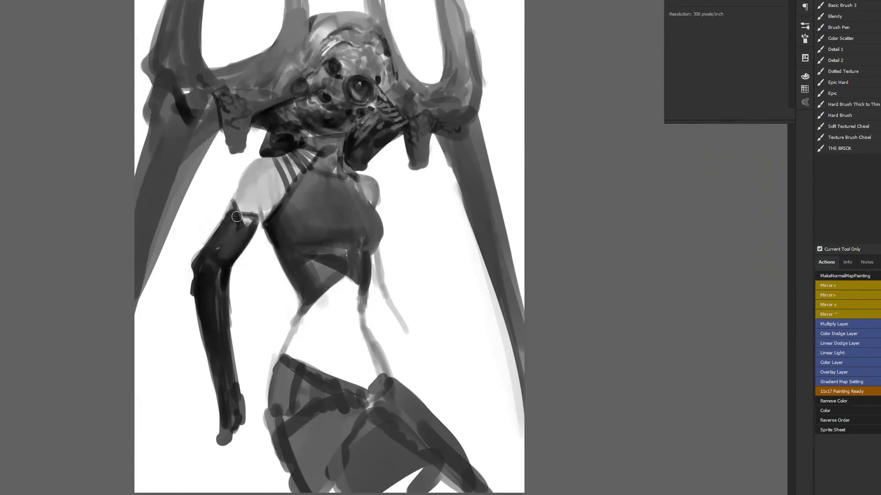
pyautogui.moveTo(238, 200)
pyautogui.mouseDown()
pyautogui.moveTo(231, 214)
pyautogui.moveTo(237, 200)
pyautogui.moveTo(247, 216)
pyautogui.moveTo(252, 205)
pyautogui.mouseUp()
pyautogui.keyDown('alt'); pyautogui.click(231, 234); pyautogui.keyUp('alt')
# Add straps running from the sleeve over the pale shoulder and refine the torso's edge beside the armpit.
pyautogui.moveTo(244, 210)
pyautogui.mouseDown()
pyautogui.moveTo(265, 163)
pyautogui.moveTo(266, 205)
pyautogui.moveTo(268, 164)
pyautogui.moveTo(251, 217)
pyautogui.moveTo(289, 183)
pyautogui.mouseUp()
pyautogui.keyDown('alt'); pyautogui.click(265, 175); pyautogui.keyUp('alt')
pyautogui.keyDown('alt'); pyautogui.click(267, 201); pyautogui.keyUp('alt')
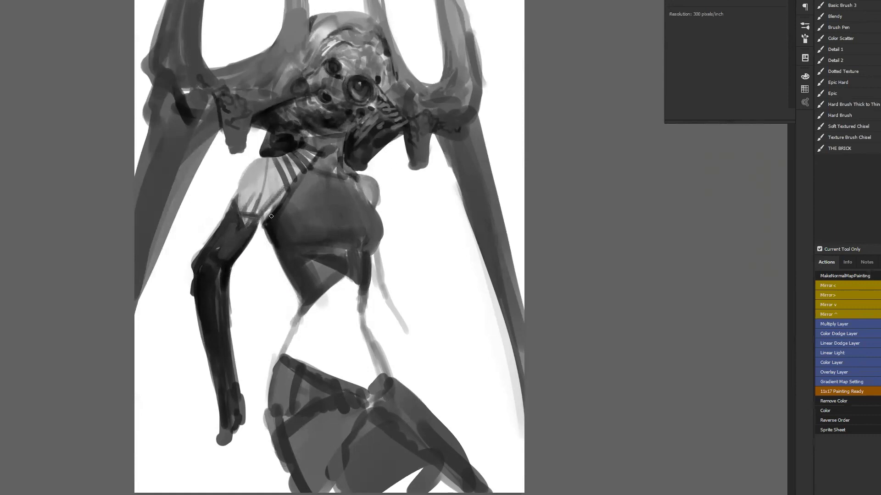
pyautogui.moveTo(292, 197); pyautogui.dragTo(276, 211)
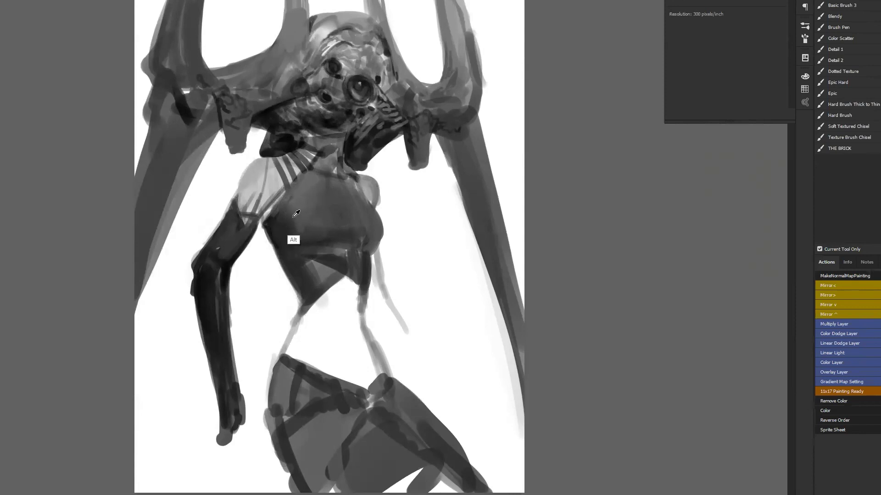
# Shade the chest with sampled dark greys and a much larger brush while working in mirrored view, and flip the canvas back.
pyautogui.hotkey('ctrl', 'f')
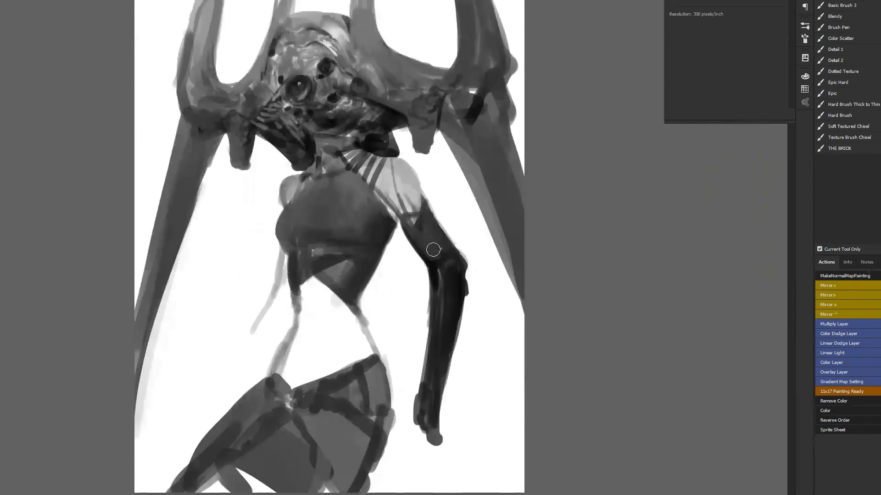
pyautogui.moveTo(279, 236)
pyautogui.mouseDown()
pyautogui.moveTo(295, 247)
pyautogui.moveTo(282, 236)
pyautogui.moveTo(343, 247)
pyautogui.moveTo(305, 242)
pyautogui.moveTo(338, 245)
pyautogui.moveTo(313, 227)
pyautogui.mouseUp()
pyautogui.keyDown('alt'); pyautogui.click(293, 233); pyautogui.keyUp('alt')
pyautogui.press(']')
pyautogui.press(']')
pyautogui.press(']')
pyautogui.press(']')
pyautogui.press(']')
pyautogui.press(']')
pyautogui.press(']')
pyautogui.moveTo(371, 228); pyautogui.dragTo(349, 214)
pyautogui.hotkey('ctrl', 'shift', 'h')
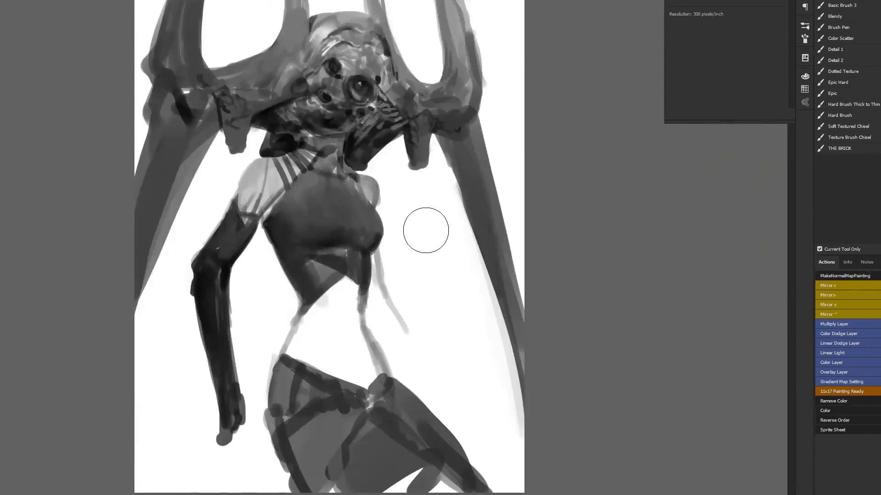
# Reduce the brush size and refine the top of the head and the contour on its right side.
pyautogui.press('[')
pyautogui.press('[')
pyautogui.press('[')
pyautogui.press('[')
pyautogui.press('[')
pyautogui.moveTo(324, 16); pyautogui.dragTo(363, 21)
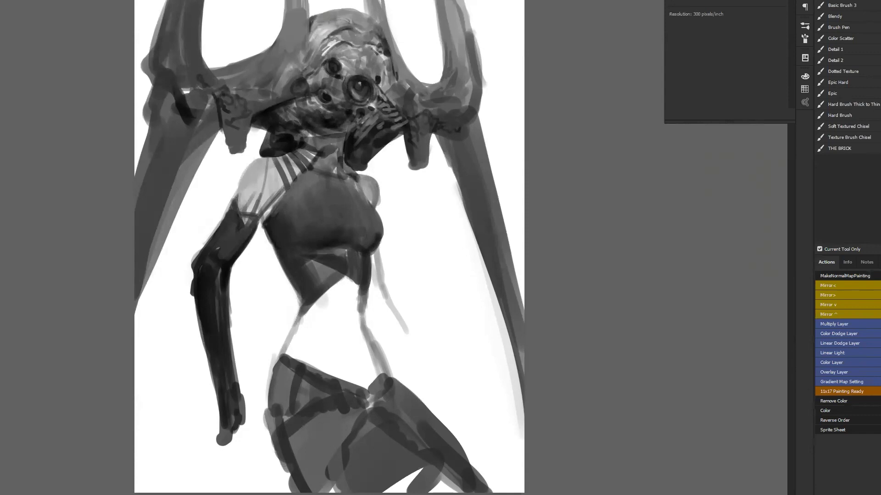
pyautogui.moveTo(391, 76); pyautogui.dragTo(379, 30)
pyautogui.moveTo(377, 28); pyautogui.dragTo(384, 50)
# Darken the left limb where it joins the head using a larger brush, and sample its grey.
pyautogui.press(']')
pyautogui.press(']')
pyautogui.press(']')
pyautogui.moveTo(278, 61); pyautogui.dragTo(224, 85)
pyautogui.moveTo(291, 45)
pyautogui.mouseDown()
pyautogui.moveTo(256, 86)
pyautogui.moveTo(279, 59)
pyautogui.moveTo(229, 79)
pyautogui.moveTo(285, 76)
pyautogui.mouseUp()
pyautogui.keyDown('alt'); pyautogui.click(272, 63); pyautogui.keyUp('alt')
# Add small detail marks with a much smaller brush where the left horn meets the head.
pyautogui.press('[')
pyautogui.press('[')
pyautogui.press('[')
pyautogui.press('[')
pyautogui.press('[')
pyautogui.press('[')
pyautogui.press('[')
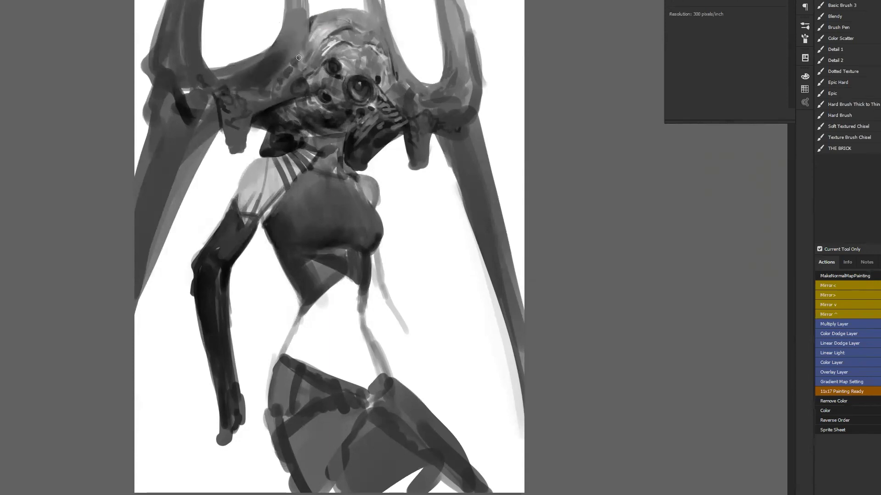
pyautogui.moveTo(297, 40); pyautogui.dragTo(290, 55)
# Paint a rounded left joint and long dark sinew strokes down the left leg, discarding a trial stroke on the right leg.
pyautogui.keyDown('alt'); pyautogui.click(180, 122); pyautogui.keyUp('alt')
pyautogui.moveTo(185, 89)
pyautogui.mouseDown()
pyautogui.moveTo(196, 107)
pyautogui.moveTo(181, 129)
pyautogui.moveTo(170, 99)
pyautogui.moveTo(181, 131)
pyautogui.mouseUp()
pyautogui.moveTo(164, 97)
pyautogui.mouseDown()
pyautogui.moveTo(171, 148)
pyautogui.moveTo(172, 140)
pyautogui.moveTo(182, 151)
pyautogui.moveTo(192, 145)
pyautogui.moveTo(168, 157)
pyautogui.moveTo(155, 98)
pyautogui.moveTo(154, 191)
pyautogui.moveTo(155, 170)
pyautogui.moveTo(173, 180)
pyautogui.moveTo(149, 198)
pyautogui.moveTo(143, 225)
pyautogui.mouseUp()
pyautogui.moveTo(182, 183); pyautogui.dragTo(153, 242)
pyautogui.moveTo(200, 147); pyautogui.dragTo(137, 290)
pyautogui.moveTo(208, 130); pyautogui.dragTo(137, 291)
pyautogui.moveTo(219, 126); pyautogui.dragTo(148, 261)
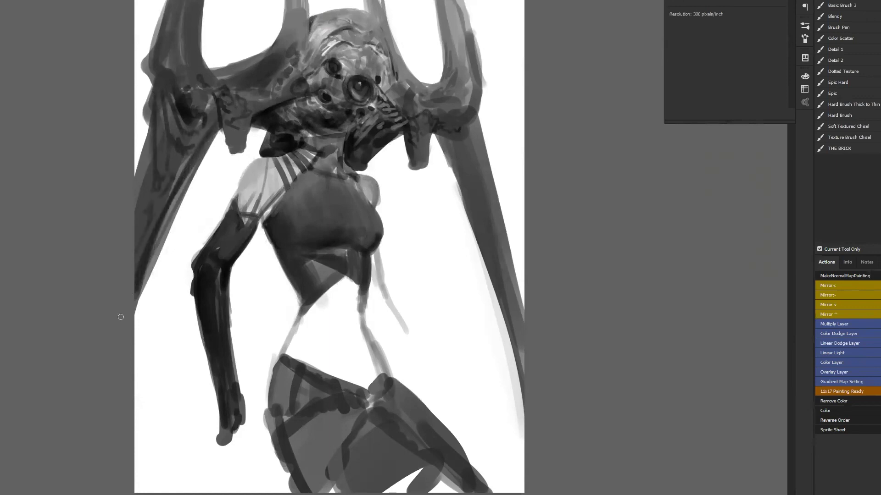
pyautogui.moveTo(430, 130); pyautogui.dragTo(469, 228)
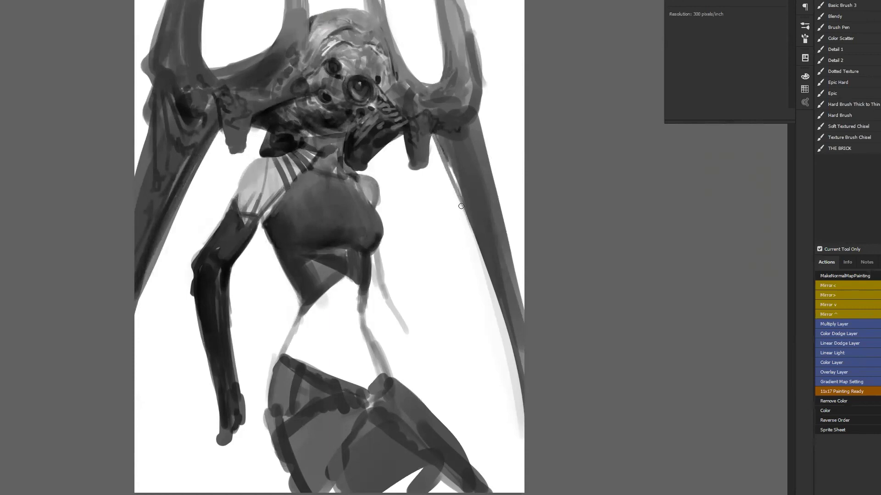
pyautogui.hotkey('ctrl', 'z')
# Block in a dark diagonal limb across the canvas's lower-left corner and a dark limb section in the lower-right corner.
pyautogui.moveTo(279, 434)
pyautogui.mouseDown()
pyautogui.moveTo(284, 474)
pyautogui.moveTo(227, 475)
pyautogui.moveTo(140, 433)
pyautogui.moveTo(219, 489)
pyautogui.mouseUp()
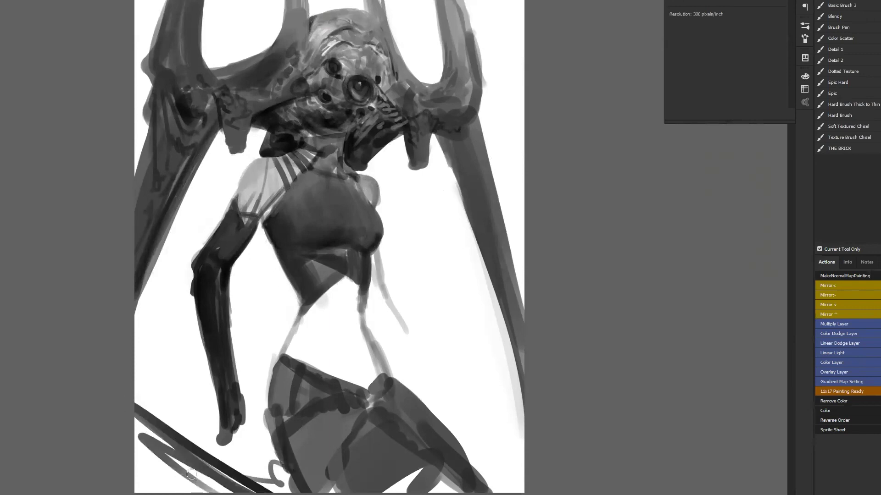
pyautogui.moveTo(145, 438); pyautogui.dragTo(195, 479)
pyautogui.moveTo(195, 478); pyautogui.dragTo(131, 424)
pyautogui.moveTo(201, 492); pyautogui.dragTo(136, 447)
pyautogui.moveTo(136, 461); pyautogui.dragTo(179, 492)
pyautogui.moveTo(122, 423)
pyautogui.mouseDown()
pyautogui.moveTo(229, 487)
pyautogui.moveTo(205, 451)
pyautogui.mouseUp()
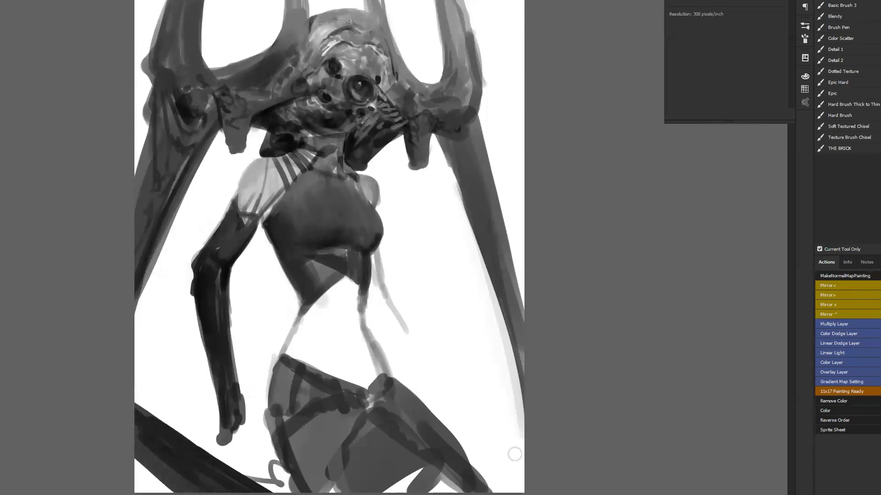
pyautogui.moveTo(532, 397); pyautogui.dragTo(507, 490)
# Paint a hand resting on the diagonal limb and a dark slim far arm, refining its contour in mirrored view.
pyautogui.moveTo(226, 417)
pyautogui.mouseDown()
pyautogui.moveTo(239, 403)
pyautogui.moveTo(242, 435)
pyautogui.moveTo(250, 427)
pyautogui.moveTo(225, 433)
pyautogui.moveTo(219, 468)
pyautogui.moveTo(238, 434)
pyautogui.moveTo(229, 453)
pyautogui.moveTo(243, 440)
pyautogui.moveTo(229, 462)
pyautogui.moveTo(253, 429)
pyautogui.moveTo(255, 477)
pyautogui.mouseUp()
pyautogui.moveTo(373, 268)
pyautogui.mouseDown()
pyautogui.moveTo(371, 289)
pyautogui.moveTo(388, 329)
pyautogui.moveTo(399, 333)
pyautogui.moveTo(372, 295)
pyautogui.moveTo(379, 268)
pyautogui.moveTo(382, 322)
pyautogui.moveTo(398, 344)
pyautogui.moveTo(383, 305)
pyautogui.moveTo(403, 333)
pyautogui.moveTo(398, 318)
pyautogui.moveTo(409, 352)
pyautogui.moveTo(401, 354)
pyautogui.moveTo(418, 369)
pyautogui.moveTo(411, 352)
pyautogui.moveTo(421, 392)
pyautogui.moveTo(402, 344)
pyautogui.moveTo(424, 401)
pyautogui.moveTo(384, 315)
pyautogui.moveTo(399, 347)
pyautogui.mouseUp()
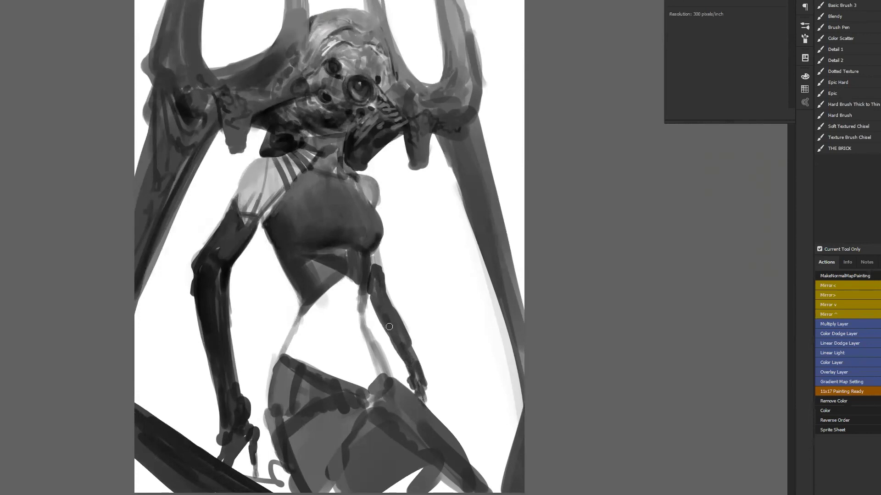
pyautogui.press('F2')
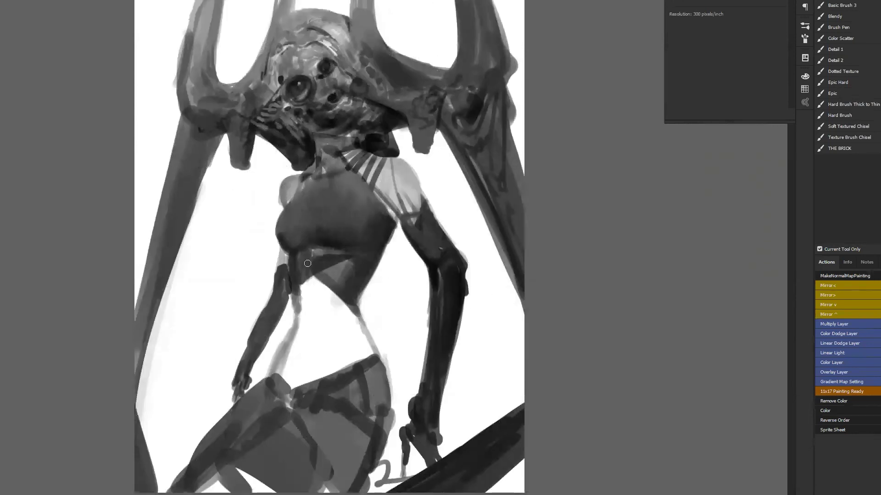
pyautogui.moveTo(279, 277)
pyautogui.mouseDown()
pyautogui.moveTo(282, 261)
pyautogui.moveTo(221, 416)
pyautogui.mouseUp()
pyautogui.press('F2')
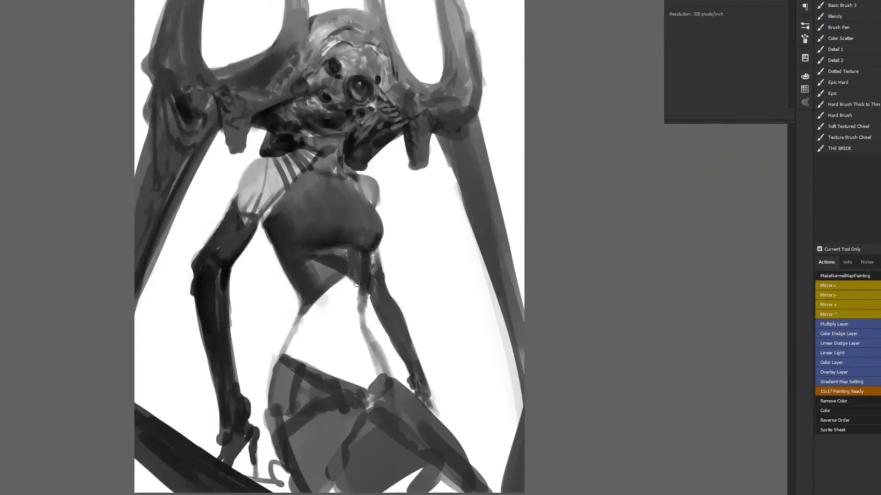
# Fill the bare midriff between the torso and the hips with light grey tones and soft shading.
pyautogui.moveTo(343, 291)
pyautogui.mouseDown()
pyautogui.moveTo(351, 316)
pyautogui.moveTo(357, 297)
pyautogui.moveTo(353, 302)
pyautogui.moveTo(336, 288)
pyautogui.moveTo(324, 326)
pyautogui.moveTo(347, 295)
pyautogui.moveTo(340, 312)
pyautogui.moveTo(342, 292)
pyautogui.moveTo(353, 291)
pyautogui.moveTo(345, 305)
pyautogui.moveTo(341, 297)
pyautogui.moveTo(345, 321)
pyautogui.moveTo(371, 374)
pyautogui.moveTo(377, 370)
pyautogui.moveTo(353, 332)
pyautogui.moveTo(318, 315)
pyautogui.moveTo(297, 343)
pyautogui.moveTo(309, 365)
pyautogui.moveTo(353, 348)
pyautogui.moveTo(360, 389)
pyautogui.mouseUp()
pyautogui.press('alt')
pyautogui.keyDown('alt'); pyautogui.click(340, 291); pyautogui.keyUp('alt')
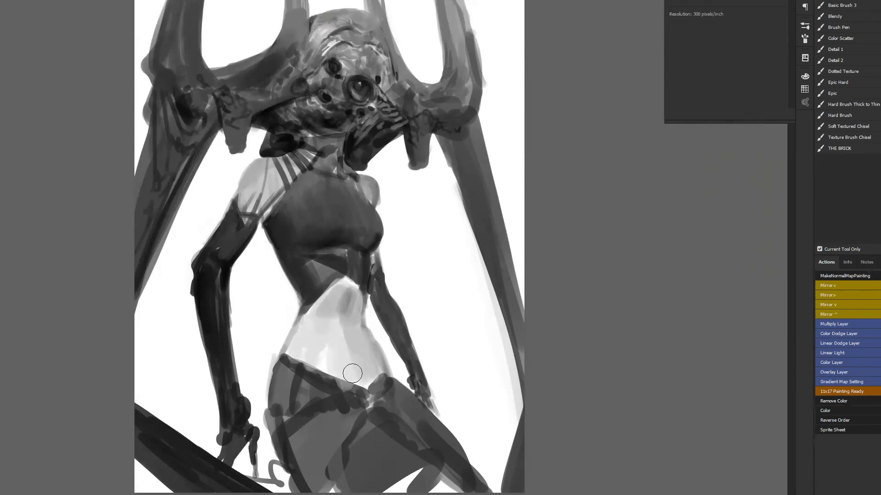
# Paint a dark waistband with crossing belt strips along the top of the hips.
pyautogui.moveTo(285, 351)
pyautogui.mouseDown()
pyautogui.moveTo(360, 370)
pyautogui.moveTo(354, 380)
pyautogui.mouseUp()
pyautogui.moveTo(302, 367)
pyautogui.mouseDown()
pyautogui.moveTo(360, 382)
pyautogui.moveTo(385, 367)
pyautogui.moveTo(372, 379)
pyautogui.mouseUp()
pyautogui.press('[')
pyautogui.moveTo(290, 347)
pyautogui.mouseDown()
pyautogui.moveTo(371, 348)
pyautogui.moveTo(325, 363)
pyautogui.mouseUp()
pyautogui.hotkey('ctrl', 'z')
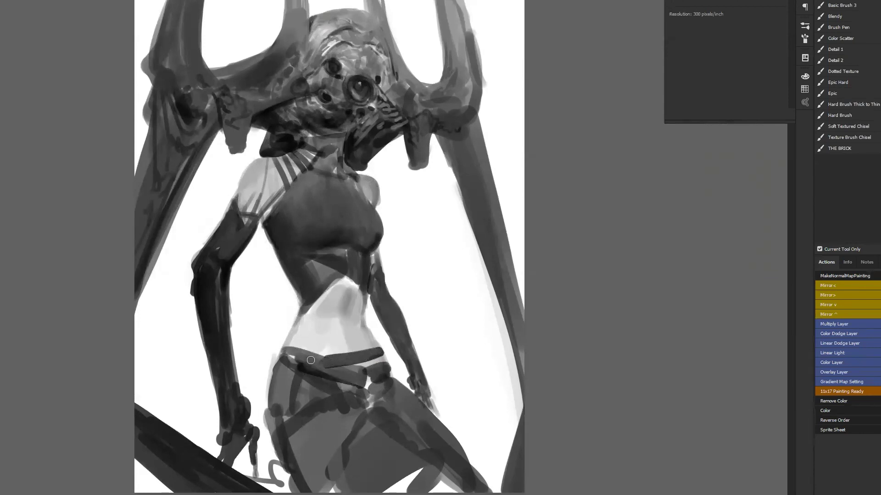
pyautogui.moveTo(292, 350); pyautogui.dragTo(297, 342)
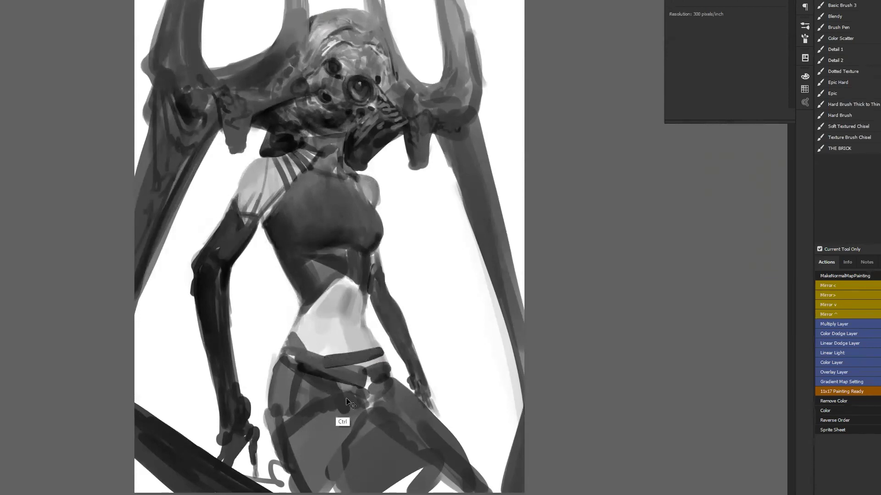
# Flip the canvas horizontally and paint the belt's edge and fabric folds across the hip using sampled greys.
pyautogui.hotkey('ctrl', 'shift', 'h')
pyautogui.keyDown('alt'); pyautogui.click(355, 353); pyautogui.keyUp('alt')
pyautogui.moveTo(358, 358)
pyautogui.mouseDown()
pyautogui.moveTo(343, 365)
pyautogui.moveTo(372, 358)
pyautogui.moveTo(344, 383)
pyautogui.moveTo(383, 382)
pyautogui.mouseUp()
pyautogui.moveTo(314, 394); pyautogui.dragTo(369, 418)
pyautogui.hotkey('ctrl', 'z')
pyautogui.keyDown('alt'); pyautogui.click(347, 397); pyautogui.keyUp('alt')
pyautogui.moveTo(313, 399)
pyautogui.mouseDown()
pyautogui.moveTo(364, 417)
pyautogui.moveTo(351, 435)
pyautogui.mouseUp()
pyautogui.keyDown('alt'); pyautogui.click(348, 397); pyautogui.keyUp('alt')
pyautogui.moveTo(298, 411)
pyautogui.mouseDown()
pyautogui.moveTo(323, 439)
pyautogui.moveTo(299, 442)
pyautogui.moveTo(337, 471)
pyautogui.mouseUp()
pyautogui.moveTo(330, 439); pyautogui.dragTo(344, 467)
# Enlarge the brush and shade the outer hip and thigh with a broad dark grey stroke.
pyautogui.press(']')
pyautogui.press(']')
pyautogui.press(']')
pyautogui.press(']')
pyautogui.moveTo(371, 425)
pyautogui.mouseDown()
pyautogui.moveTo(349, 474)
pyautogui.moveTo(330, 479)
pyautogui.mouseUp()
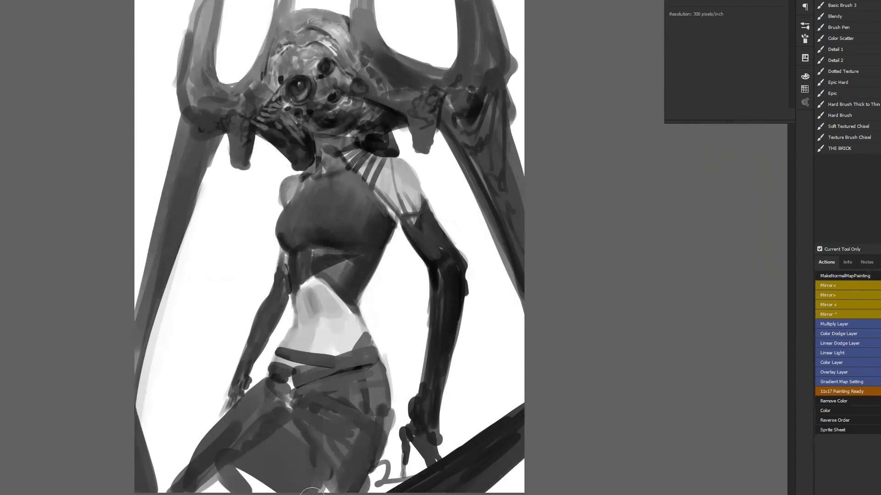
# Touch up the lower skirt, then flip the canvas horizontally and even out the creature's outer limb with sampled mid-grey strokes.
pyautogui.moveTo(238, 468); pyautogui.dragTo(256, 484)
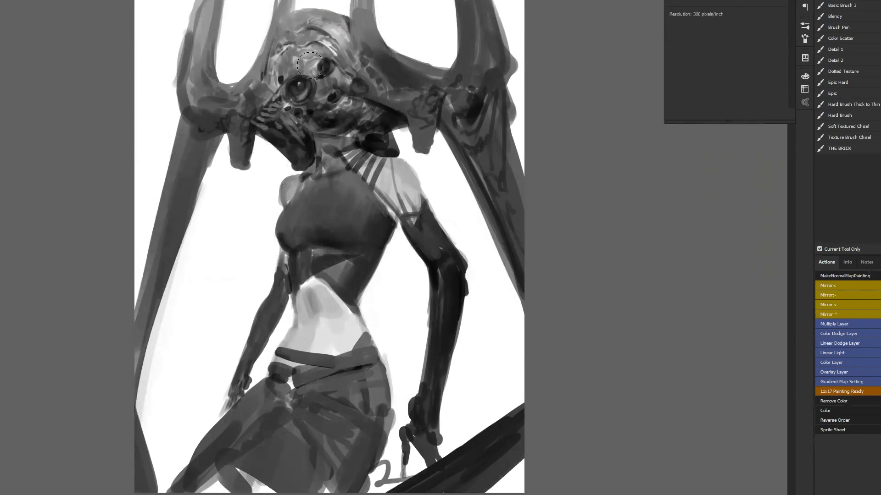
pyautogui.hotkey('ctrl', 'shift', 'h')
pyautogui.keyDown('alt'); pyautogui.click(470, 118); pyautogui.keyUp('alt')
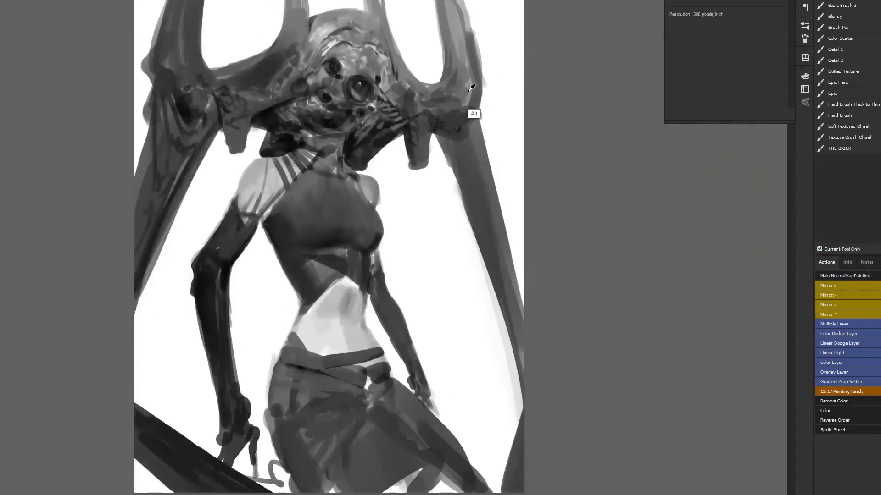
pyautogui.press('[')
pyautogui.press('[')
pyautogui.moveTo(467, 99); pyautogui.dragTo(482, 156)
pyautogui.moveTo(467, 46); pyautogui.dragTo(491, 193)
pyautogui.moveTo(472, 79); pyautogui.dragTo(489, 190)
pyautogui.moveTo(448, 11)
pyautogui.mouseDown()
pyautogui.moveTo(462, 85)
pyautogui.moveTo(450, 1)
pyautogui.mouseUp()
# Examine the whole figure at a reduced size in both mirrored orientations to judge the silhouette.
pyautogui.press('z')
pyautogui.keyDown('alt'); pyautogui.click(479, 213); pyautogui.keyUp('alt')
pyautogui.keyDown('alt'); pyautogui.click(479, 214); pyautogui.keyUp('alt')
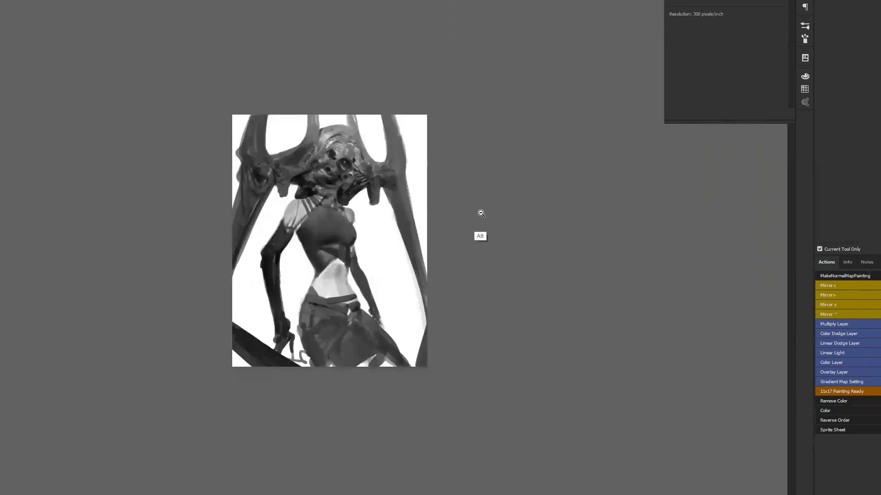
pyautogui.keyDown('alt'); pyautogui.click(479, 213); pyautogui.keyUp('alt')
pyautogui.press('F2')
pyautogui.hotkey('ctrl', '+')
pyautogui.hotkey('ctrl', '+')
pyautogui.hotkey('ctrl', '+')
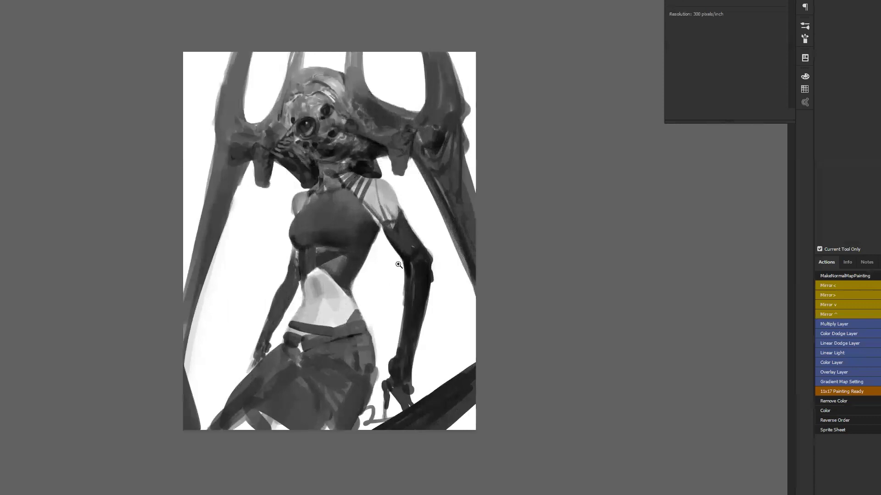
pyautogui.press('b')
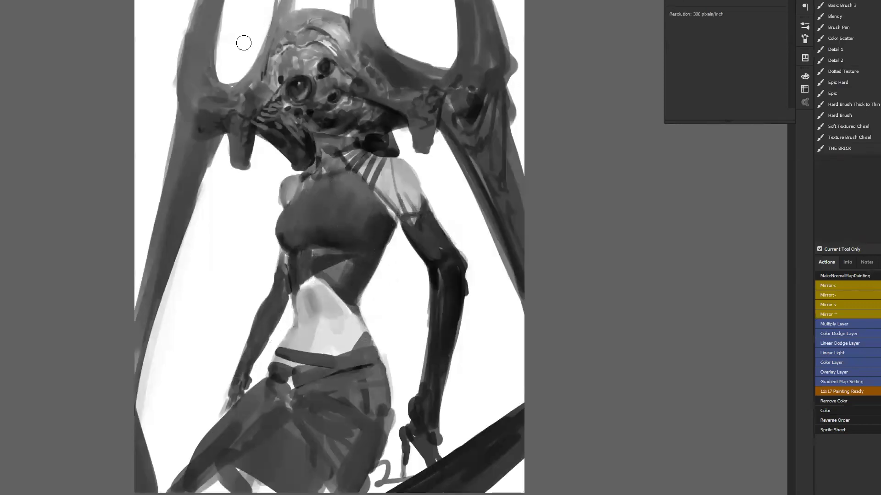
# Paint pointed spurs on the two inner limbs beside the creature's head using a sampled grey.
pyautogui.moveTo(271, 33); pyautogui.dragTo(260, 48)
pyautogui.keyDown('alt'); pyautogui.click(370, 34); pyautogui.keyUp('alt')
pyautogui.moveTo(373, 29)
pyautogui.mouseDown()
pyautogui.moveTo(384, 42)
pyautogui.moveTo(387, 36)
pyautogui.mouseUp()
pyautogui.keyDown('alt'); pyautogui.click(382, 54); pyautogui.keyUp('alt')
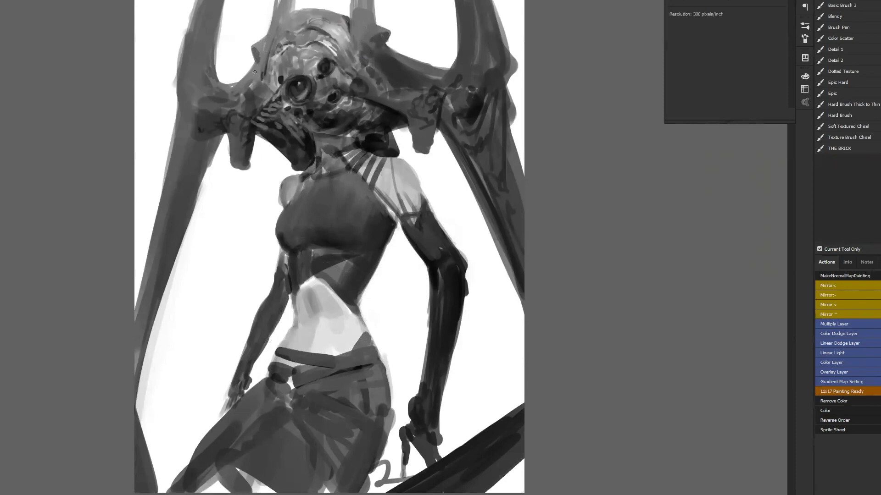
# Detail the limb joints on both sides of the head with light ridges, dark pits and contour strokes, flipping the canvas between sides.
pyautogui.hotkey('ctrl', 'shift', 'h')
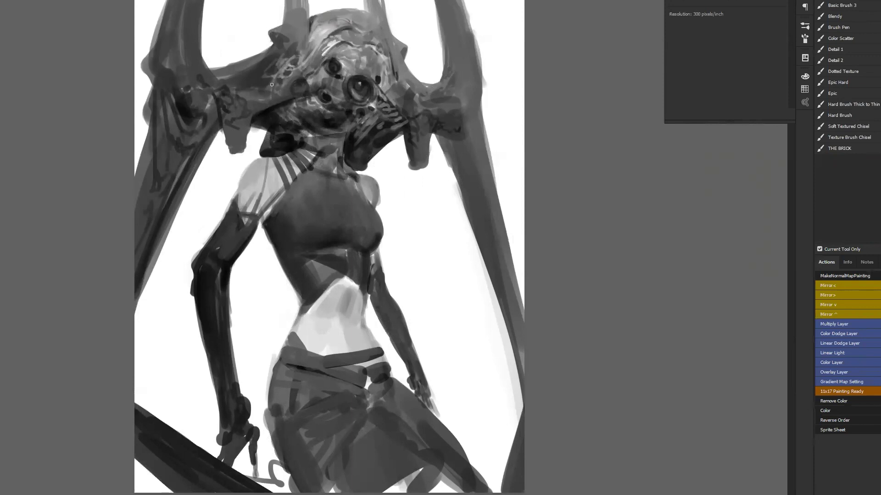
pyautogui.moveTo(291, 76); pyautogui.dragTo(300, 71)
pyautogui.moveTo(321, 38)
pyautogui.mouseDown()
pyautogui.moveTo(315, 45)
pyautogui.moveTo(330, 29)
pyautogui.mouseUp()
pyautogui.hotkey('ctrl', 'shift', 'h')
pyautogui.moveTo(279, 92); pyautogui.dragTo(269, 112)
pyautogui.moveTo(295, 68)
pyautogui.mouseDown()
pyautogui.moveTo(280, 101)
pyautogui.moveTo(242, 105)
pyautogui.mouseUp()
pyautogui.hotkey('ctrl', 'alt', 'z')
pyautogui.moveTo(353, 85)
pyautogui.mouseDown()
pyautogui.moveTo(395, 82)
pyautogui.moveTo(387, 78)
pyautogui.moveTo(392, 65)
pyautogui.moveTo(413, 76)
pyautogui.moveTo(390, 64)
pyautogui.moveTo(421, 78)
pyautogui.mouseUp()
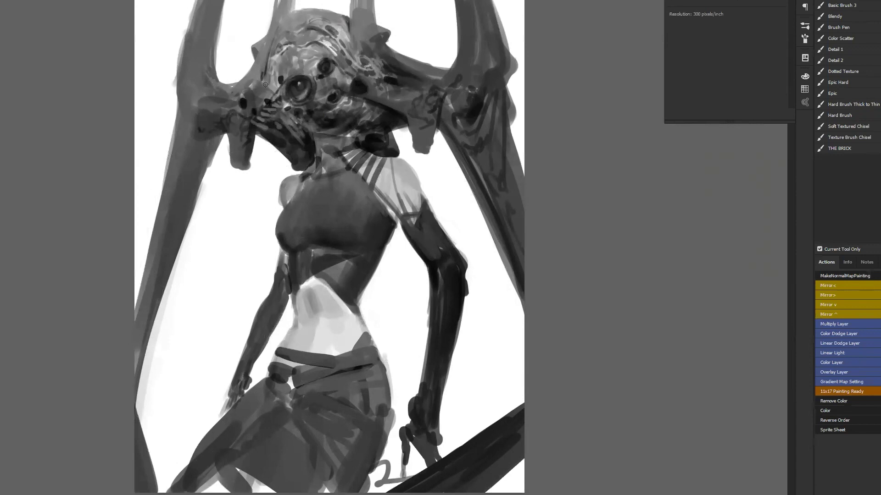
pyautogui.moveTo(257, 79)
pyautogui.mouseDown()
pyautogui.moveTo(231, 95)
pyautogui.moveTo(263, 73)
pyautogui.moveTo(224, 96)
pyautogui.moveTo(192, 86)
pyautogui.moveTo(218, 100)
pyautogui.moveTo(190, 86)
pyautogui.moveTo(189, 74)
pyautogui.moveTo(200, 97)
pyautogui.mouseUp()
pyautogui.moveTo(186, 62)
pyautogui.mouseDown()
pyautogui.moveTo(187, 103)
pyautogui.moveTo(195, 80)
pyautogui.moveTo(200, 127)
pyautogui.moveTo(193, 109)
pyautogui.mouseUp()
# Flip the canvas and paint a lighter grey hanging prong beside each dark prong under the limb joints.
pyautogui.hotkey('ctrl', 'shift', 'h')
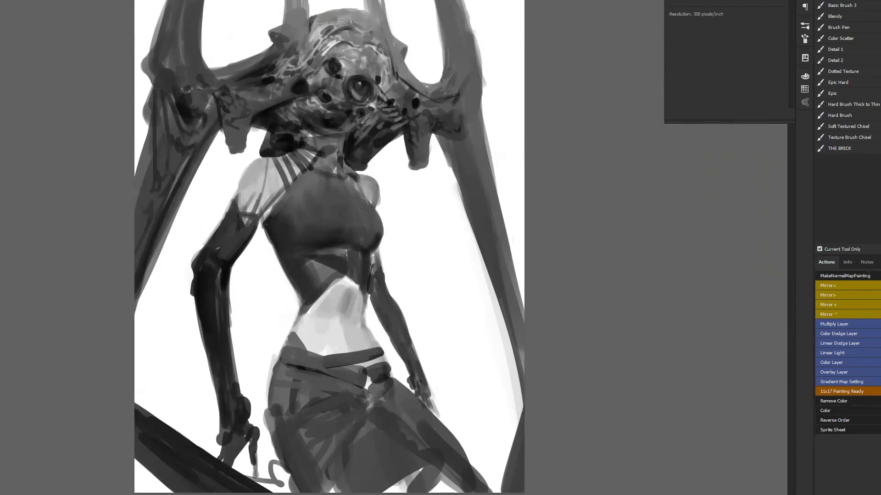
pyautogui.moveTo(209, 144)
pyautogui.mouseDown()
pyautogui.moveTo(215, 160)
pyautogui.moveTo(219, 137)
pyautogui.mouseUp()
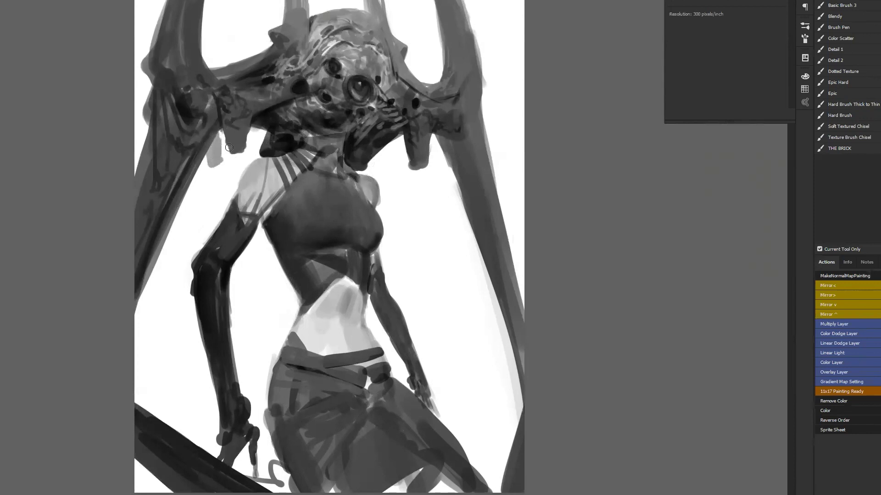
pyautogui.moveTo(397, 137); pyautogui.dragTo(398, 164)
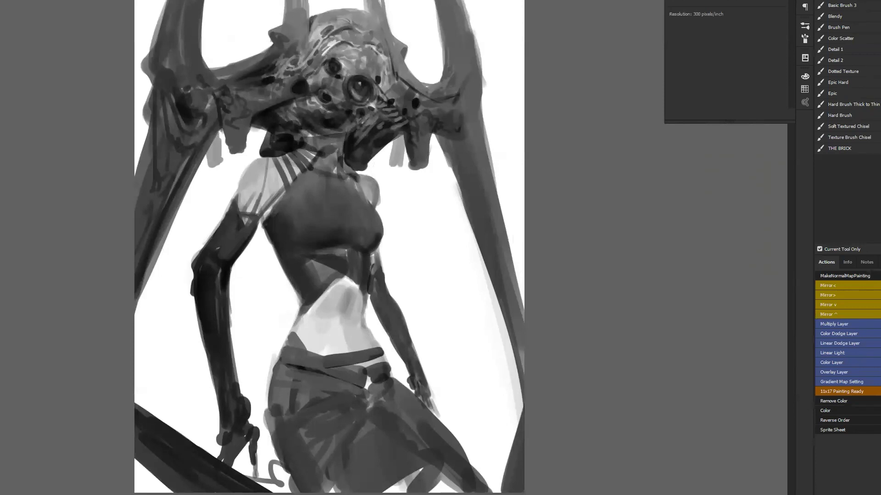
# Reduce the brush size and paint thin light edging along the bodice's armhole and neckline.
pyautogui.press('[')
pyautogui.moveTo(236, 191); pyautogui.dragTo(227, 211)
pyautogui.moveTo(263, 223)
pyautogui.mouseDown()
pyautogui.moveTo(305, 173)
pyautogui.moveTo(372, 208)
pyautogui.mouseUp()
pyautogui.moveTo(270, 219)
pyautogui.mouseDown()
pyautogui.moveTo(304, 193)
pyautogui.moveTo(303, 176)
pyautogui.mouseUp()
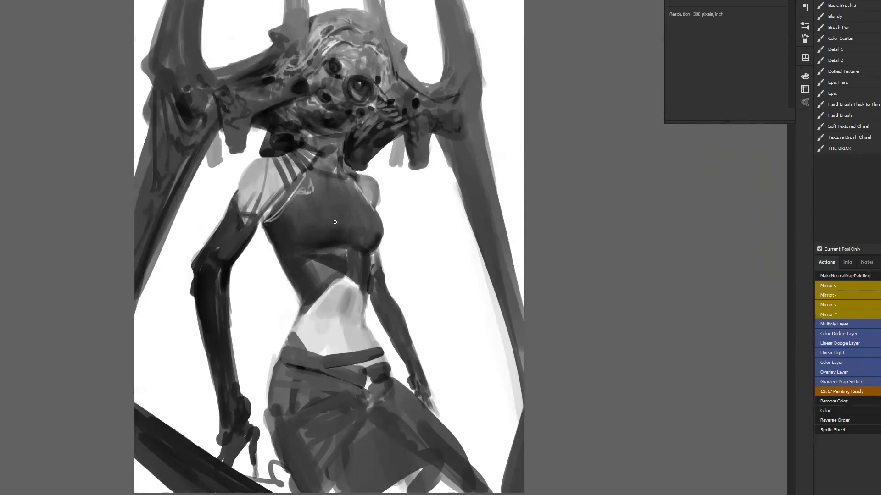
# Build up a light, lace-like ornament of small loops along the bodice's armhole edge.
pyautogui.moveTo(303, 185)
pyautogui.mouseDown()
pyautogui.moveTo(315, 174)
pyautogui.moveTo(306, 198)
pyautogui.moveTo(288, 204)
pyautogui.moveTo(301, 207)
pyautogui.moveTo(283, 213)
pyautogui.moveTo(289, 203)
pyautogui.mouseUp()
pyautogui.click(303, 208)
pyautogui.moveTo(300, 190)
pyautogui.mouseDown()
pyautogui.moveTo(307, 169)
pyautogui.moveTo(272, 219)
pyautogui.moveTo(306, 169)
pyautogui.mouseUp()
pyautogui.moveTo(281, 202)
pyautogui.mouseDown()
pyautogui.moveTo(267, 220)
pyautogui.moveTo(290, 187)
pyautogui.moveTo(270, 224)
pyautogui.moveTo(285, 196)
pyautogui.moveTo(291, 208)
pyautogui.moveTo(319, 194)
pyautogui.mouseUp()
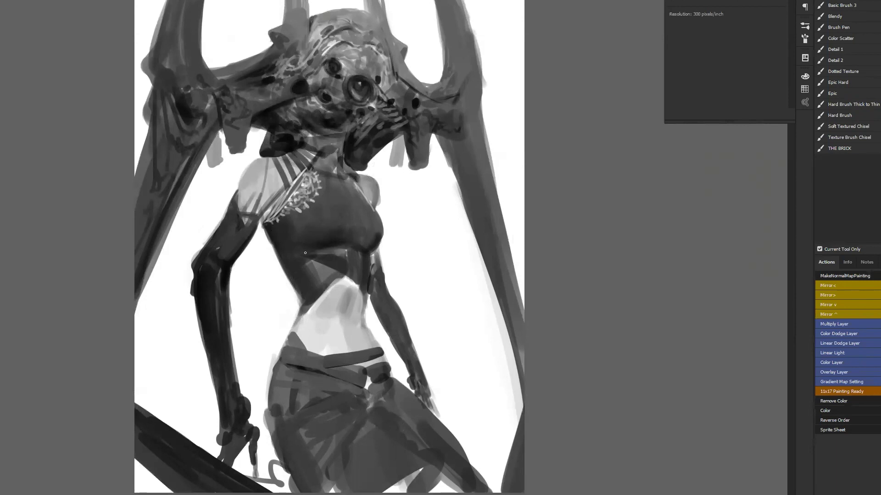
# Paint thin light seam lines curving down the side of the bodice from the armhole ornament to the waist.
pyautogui.moveTo(277, 252)
pyautogui.mouseDown()
pyautogui.moveTo(293, 260)
pyautogui.moveTo(309, 299)
pyautogui.moveTo(302, 310)
pyautogui.mouseUp()
pyautogui.moveTo(286, 258); pyautogui.dragTo(296, 276)
pyautogui.moveTo(300, 212)
pyautogui.mouseDown()
pyautogui.moveTo(290, 223)
pyautogui.moveTo(296, 255)
pyautogui.mouseUp()
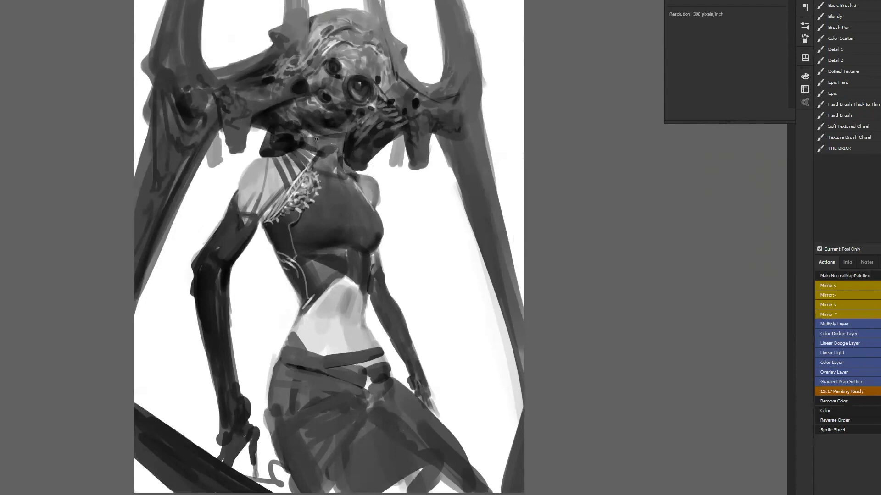
pyautogui.moveTo(315, 131); pyautogui.dragTo(316, 136)
pyautogui.moveTo(288, 224); pyautogui.dragTo(291, 235)
# Flip the canvas and shade the bare midriff with soft grey strokes using a larger brush.
pyautogui.press('F2')
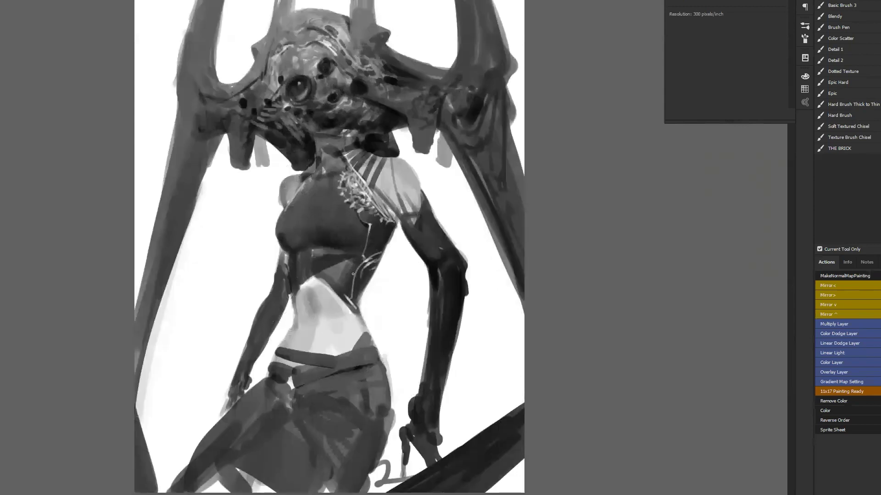
pyautogui.moveTo(313, 279)
pyautogui.mouseDown()
pyautogui.moveTo(319, 306)
pyautogui.moveTo(315, 283)
pyautogui.moveTo(331, 307)
pyautogui.moveTo(334, 300)
pyautogui.moveTo(312, 283)
pyautogui.moveTo(307, 301)
pyautogui.mouseUp()
pyautogui.press(']')
pyautogui.keyDown('alt'); pyautogui.click(317, 291); pyautogui.keyUp('alt')
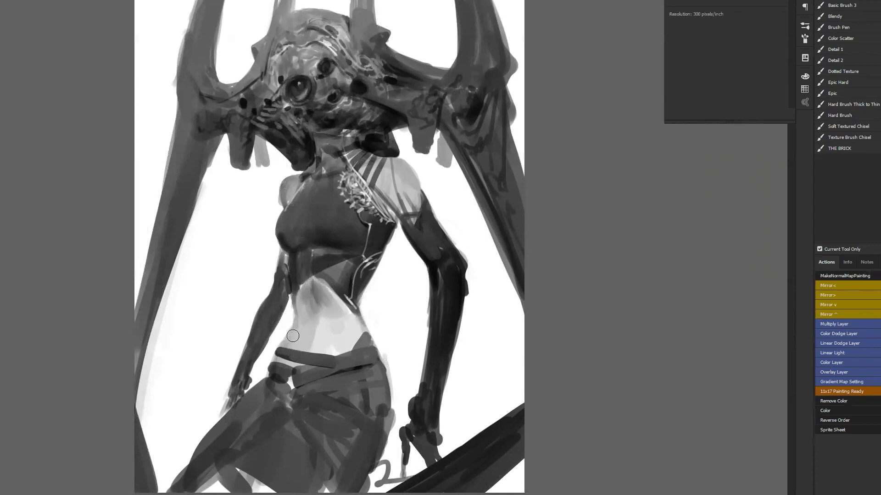
pyautogui.moveTo(316, 351)
pyautogui.mouseDown()
pyautogui.moveTo(316, 326)
pyautogui.moveTo(324, 333)
pyautogui.moveTo(330, 320)
pyautogui.moveTo(341, 337)
pyautogui.moveTo(340, 316)
pyautogui.moveTo(333, 329)
pyautogui.moveTo(293, 341)
pyautogui.moveTo(312, 292)
pyautogui.moveTo(304, 331)
pyautogui.moveTo(320, 325)
pyautogui.moveTo(327, 338)
pyautogui.moveTo(321, 294)
pyautogui.moveTo(345, 319)
pyautogui.moveTo(354, 352)
pyautogui.moveTo(346, 287)
pyautogui.moveTo(335, 310)
pyautogui.mouseUp()
pyautogui.keyDown('alt'); pyautogui.click(315, 337); pyautogui.keyUp('alt')
# Flip the canvas again and refine the shading at the midriff's centre and side with a resized brush and sampled greys.
pyautogui.hotkey('ctrl', 'h')
pyautogui.press('[')
pyautogui.press('[')
pyautogui.press('[')
pyautogui.press('[')
pyautogui.keyDown('alt'); pyautogui.click(334, 310); pyautogui.keyUp('alt')
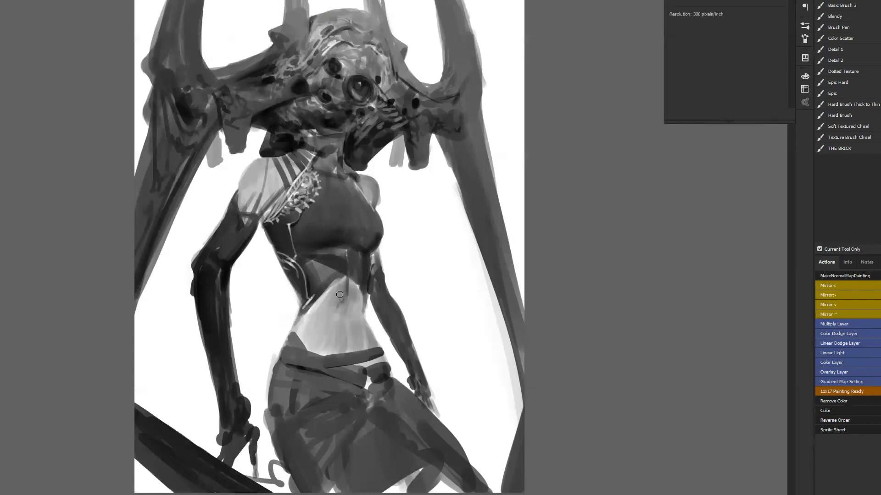
pyautogui.press(']')
pyautogui.press(']')
pyautogui.moveTo(345, 284)
pyautogui.mouseDown()
pyautogui.moveTo(338, 301)
pyautogui.moveTo(332, 298)
pyautogui.mouseUp()
pyautogui.hotkey('ctrl', 'alt', 'z')
pyautogui.keyDown('alt'); pyautogui.click(341, 296); pyautogui.keyUp('alt')
pyautogui.keyDown('alt'); pyautogui.click(323, 300); pyautogui.keyUp('alt')
pyautogui.press('alt')
pyautogui.keyDown('alt'); pyautogui.click(328, 303); pyautogui.keyUp('alt')
pyautogui.moveTo(322, 299)
pyautogui.mouseDown()
pyautogui.moveTo(327, 316)
pyautogui.moveTo(309, 323)
pyautogui.mouseUp()
# Paint thin light trim along the bodice's pointed lower edge and across its side panel.
pyautogui.moveTo(304, 317)
pyautogui.mouseDown()
pyautogui.moveTo(332, 282)
pyautogui.moveTo(347, 274)
pyautogui.moveTo(361, 281)
pyautogui.mouseUp()
pyautogui.moveTo(298, 254)
pyautogui.mouseDown()
pyautogui.moveTo(366, 292)
pyautogui.moveTo(338, 272)
pyautogui.moveTo(358, 281)
pyautogui.mouseUp()
# Flip the canvas and soften the shading and contour of the bodice's chest.
pyautogui.press('F2')
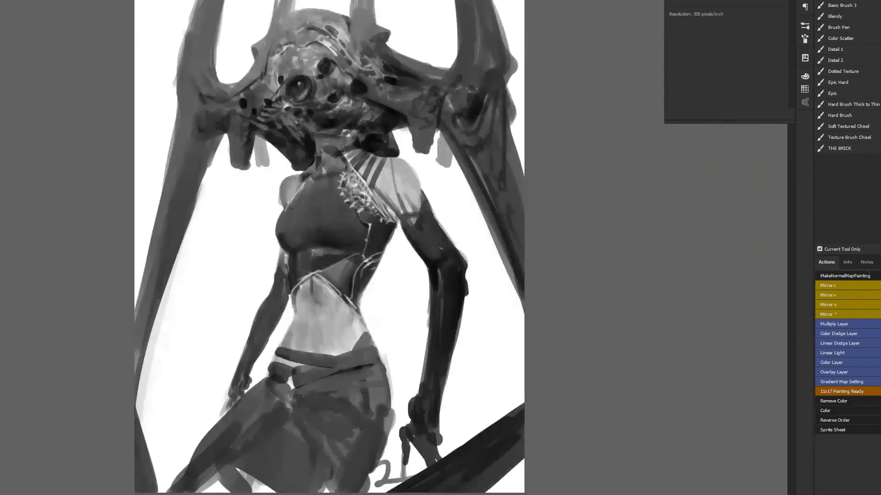
pyautogui.press('e')
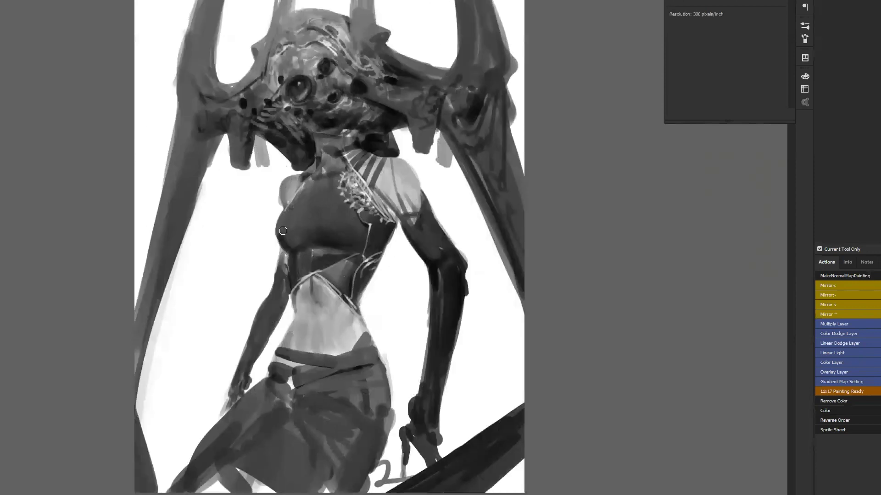
pyautogui.moveTo(288, 238); pyautogui.dragTo(279, 215)
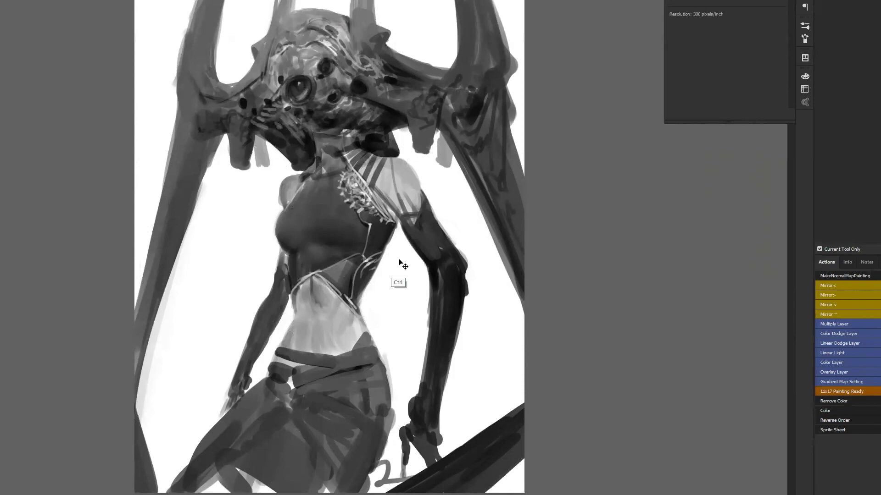
# Flip the canvas and extend the light ornament up the strap at the neck.
pyautogui.hotkey('ctrl', 'shift', 'h')
pyautogui.press('b')
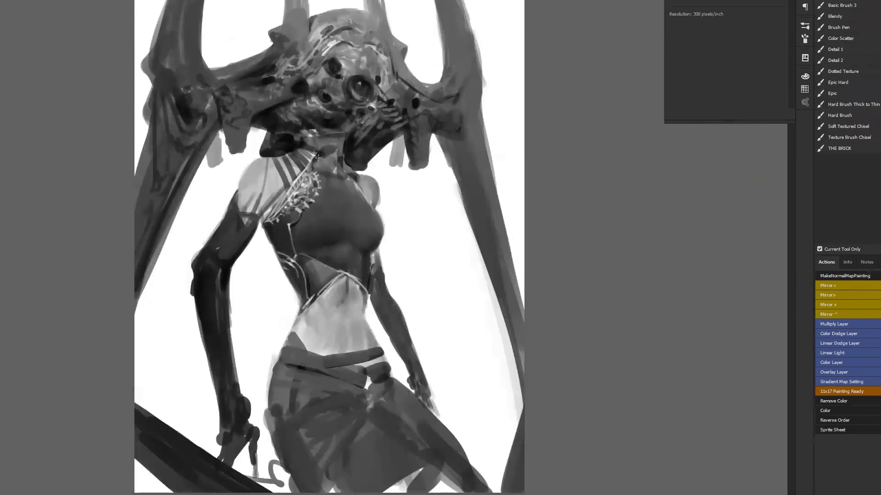
pyautogui.click(318, 151)
# Enlarge the brush and darken the underside of the creature's head with a broad shadow.
pyautogui.press(']')
pyautogui.press(']')
pyautogui.press(']')
pyautogui.press(']')
pyautogui.press(']')
pyautogui.press(']')
pyautogui.moveTo(328, 128)
pyautogui.mouseDown()
pyautogui.moveTo(348, 129)
pyautogui.moveTo(335, 130)
pyautogui.moveTo(331, 154)
pyautogui.moveTo(307, 103)
pyautogui.moveTo(391, 104)
pyautogui.moveTo(295, 93)
pyautogui.moveTo(280, 110)
pyautogui.moveTo(451, 138)
pyautogui.moveTo(443, 126)
pyautogui.mouseUp()
# Review the whole painting at a reduced size, and view the greyscale beaked steampunk character in the other window.
pyautogui.press('z')
pyautogui.moveTo(482, 248); pyautogui.dragTo(470, 286)
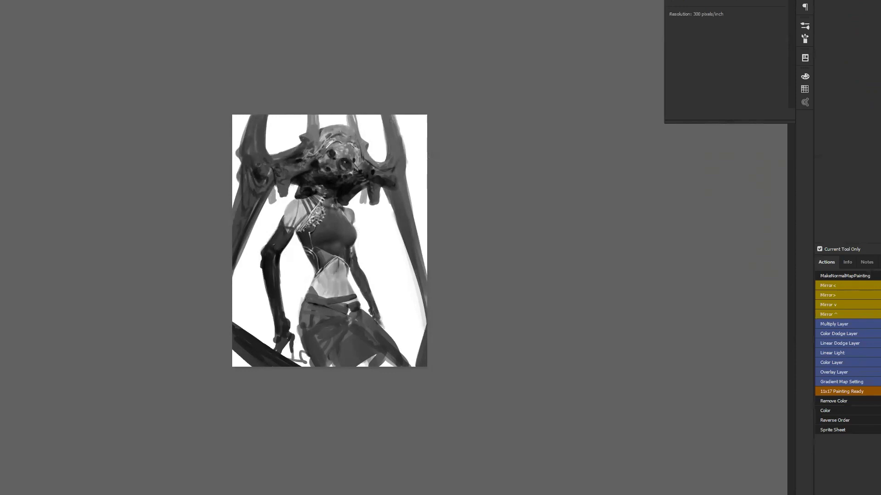
pyautogui.click(429, 151)
pyautogui.click(430, 153)
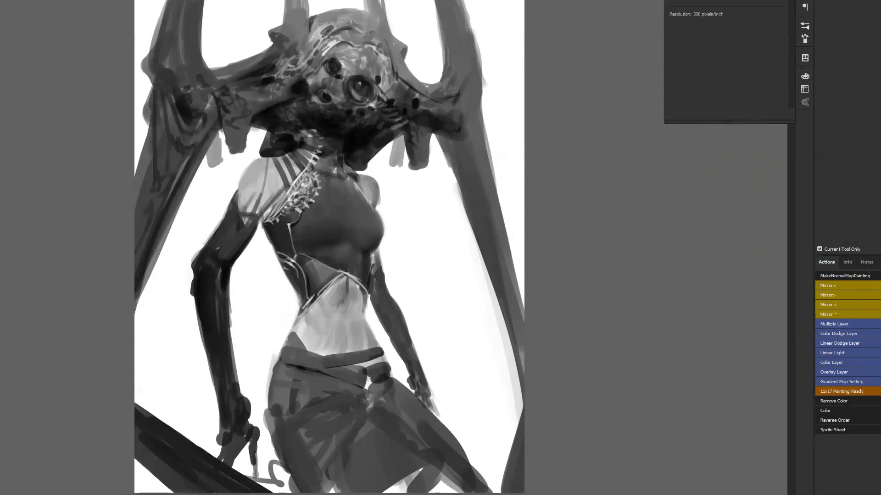
pyautogui.hotkey('alt', 'Tab')
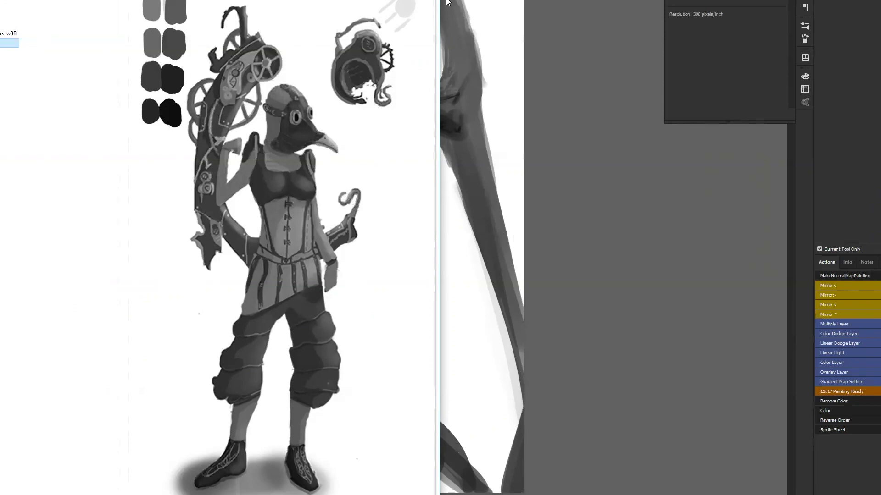
pyautogui.hotkey('alt', 'Tab')
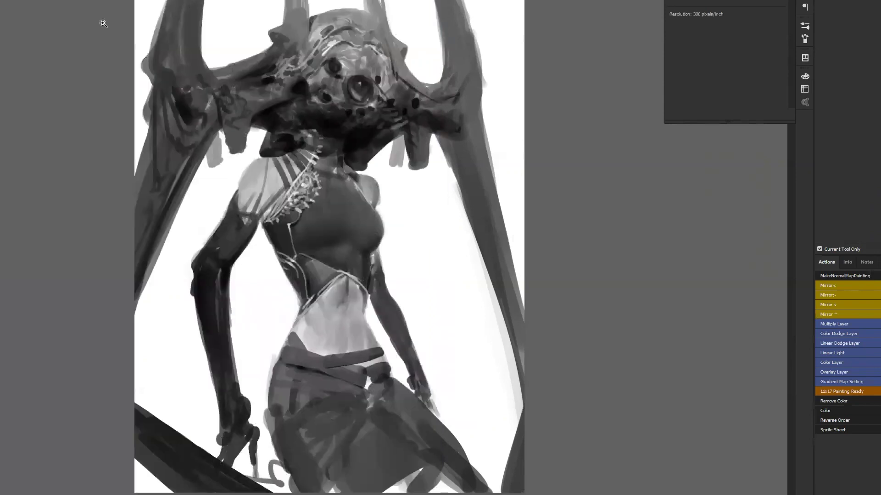
pyautogui.hotkey('ctrl', 'shift', 's')
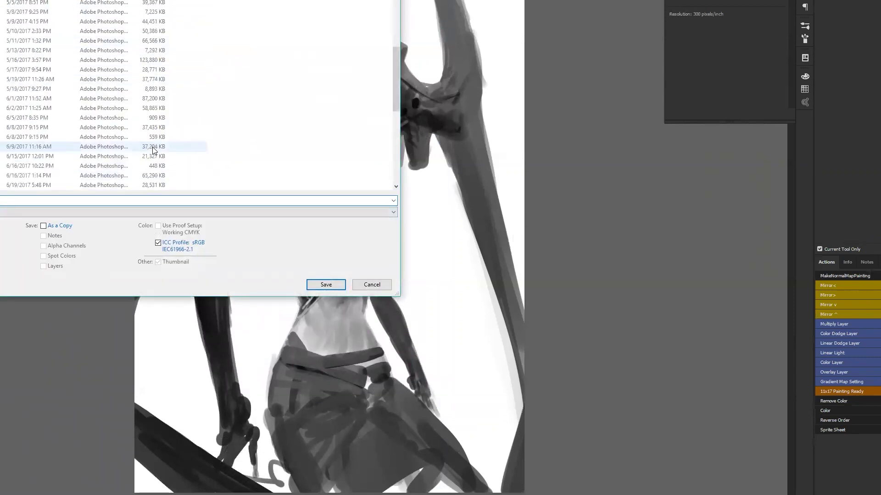
pyautogui.scroll(-10, 153, 153)
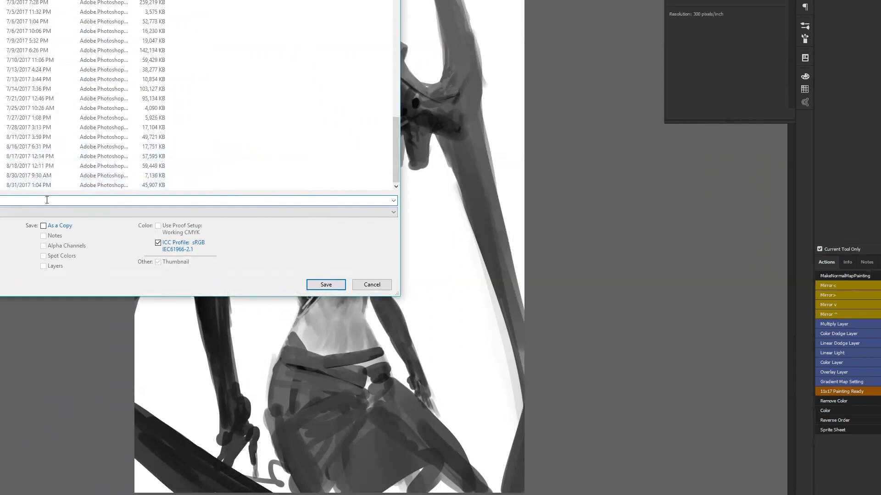
pyautogui.press('Escape')
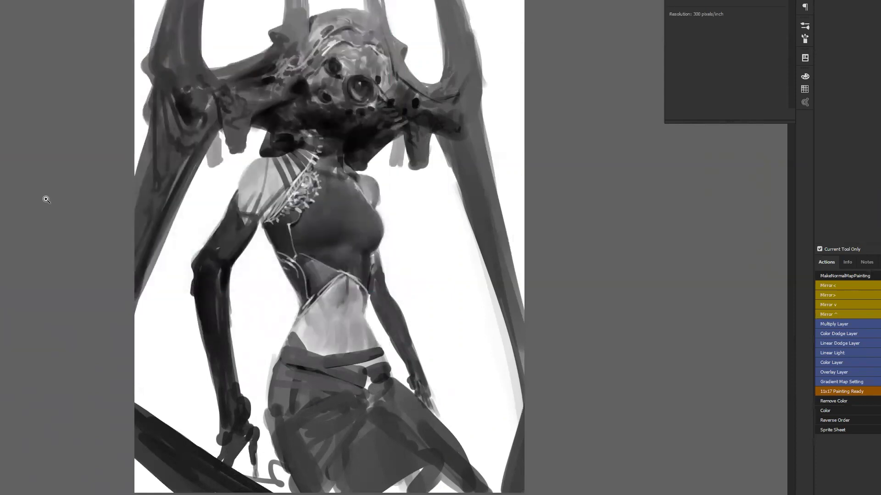